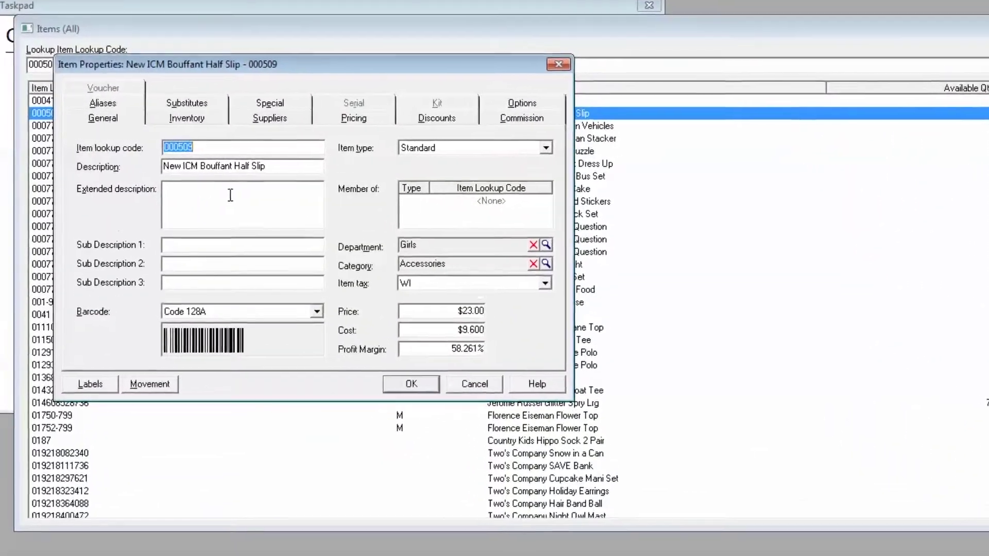
# - Give item 000509 the extended description 'This item' and save its properties
pyautogui.click(229, 195)
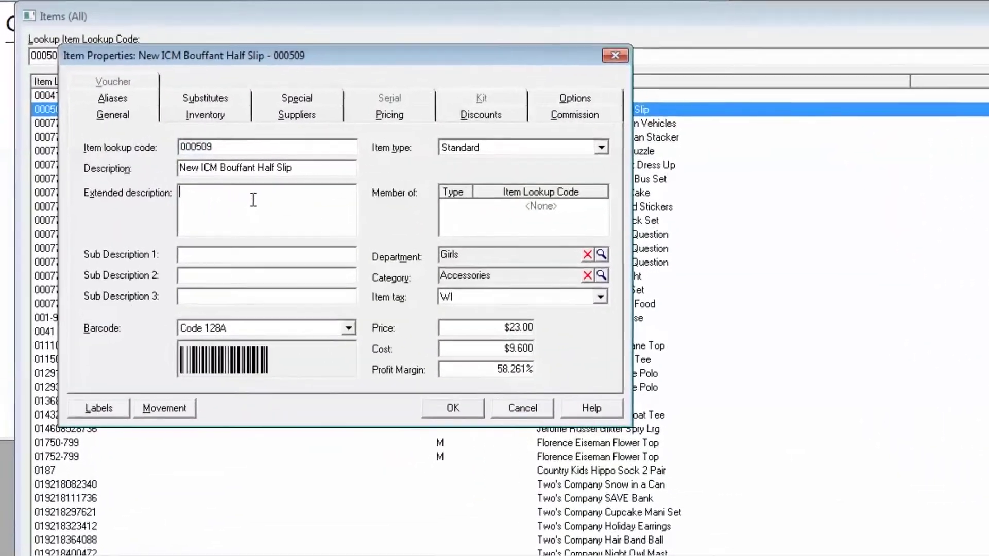
pyautogui.write('This item')
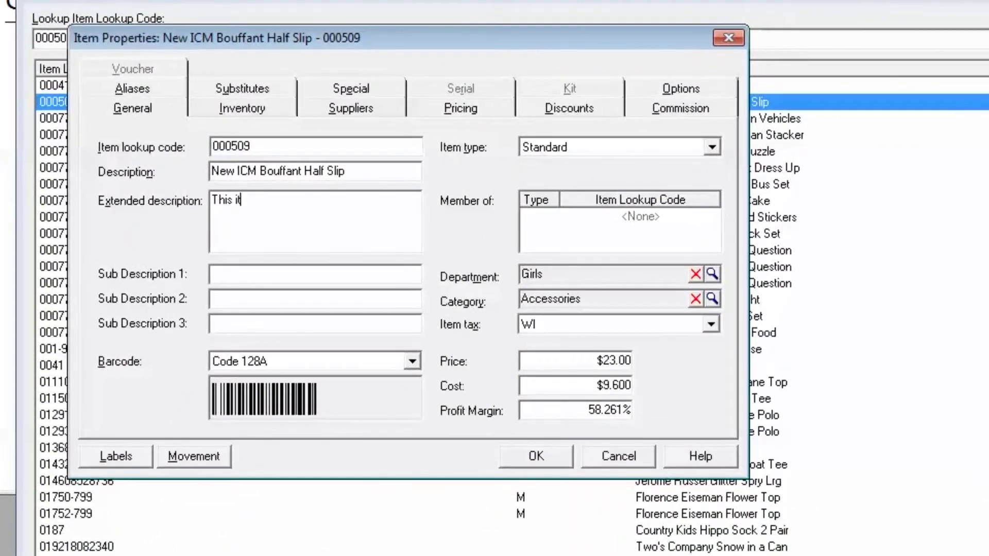
pyautogui.click(556, 454)
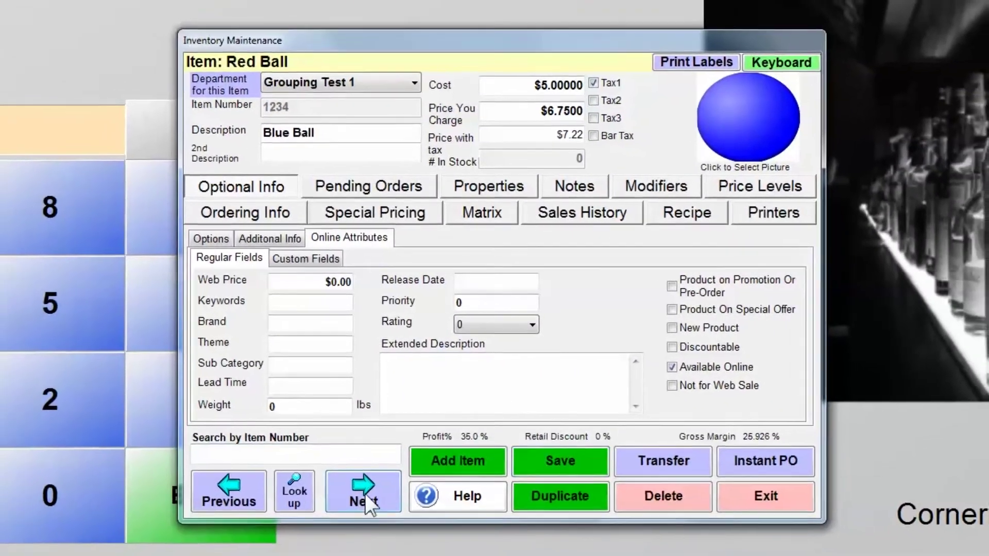
# - Open the Bennett Lane Cab Sauv 750ML extended description and dismiss the arithmetic overflow error
pyautogui.click(363, 498)
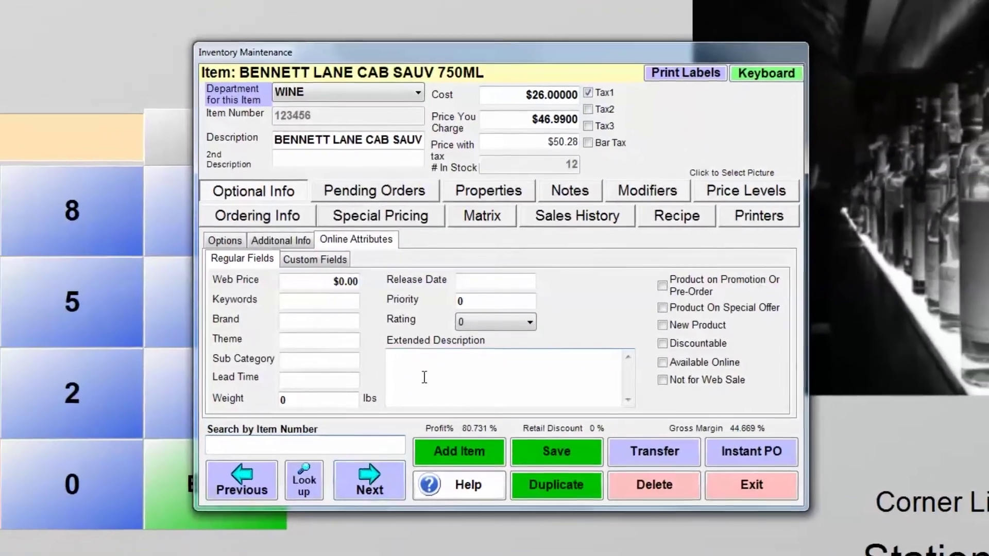
pyautogui.click(429, 377)
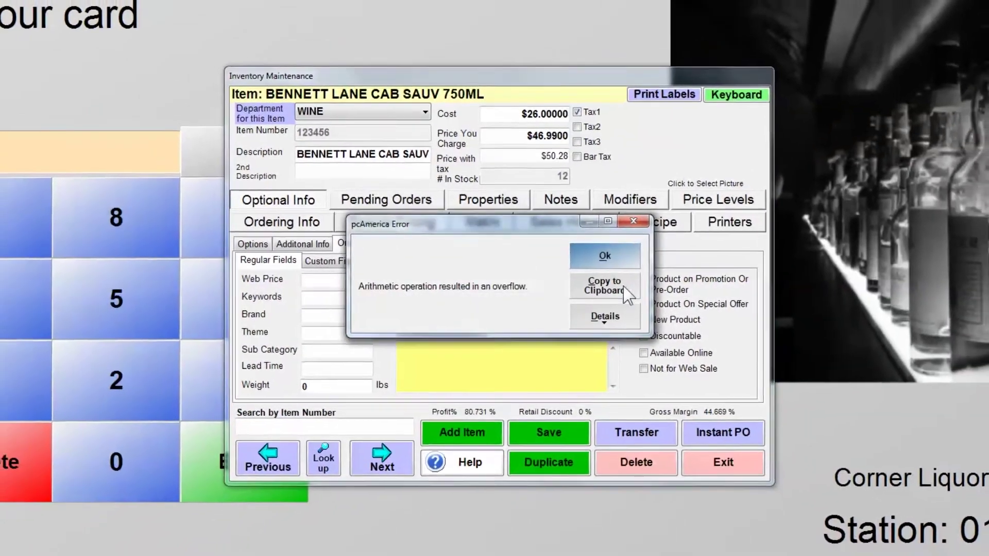
pyautogui.click(630, 226)
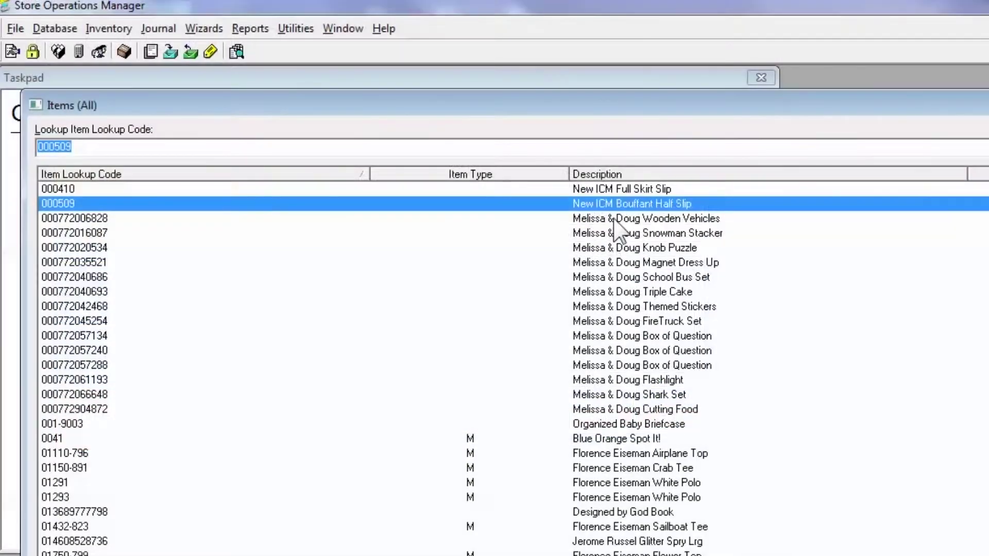
pyautogui.click(614, 218)
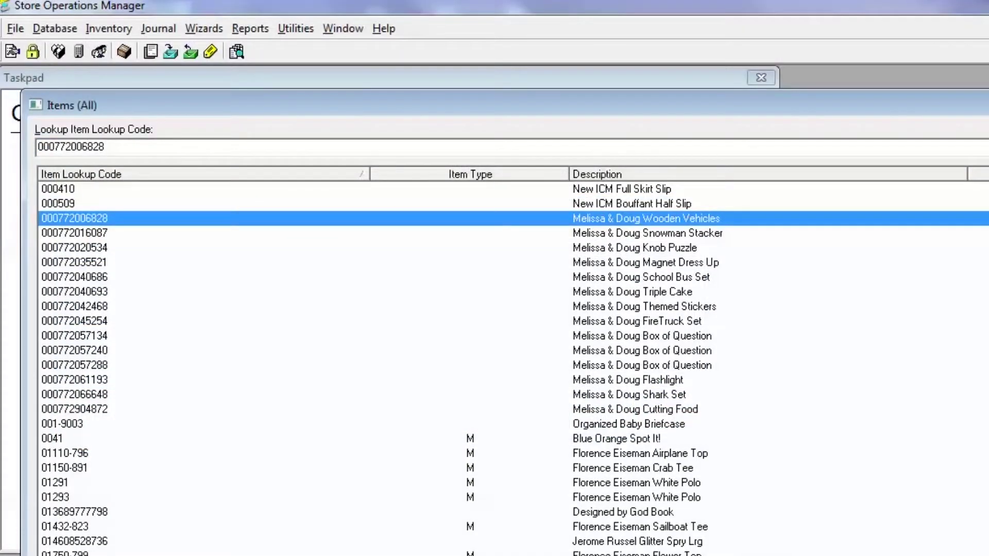
pyautogui.press('Return')
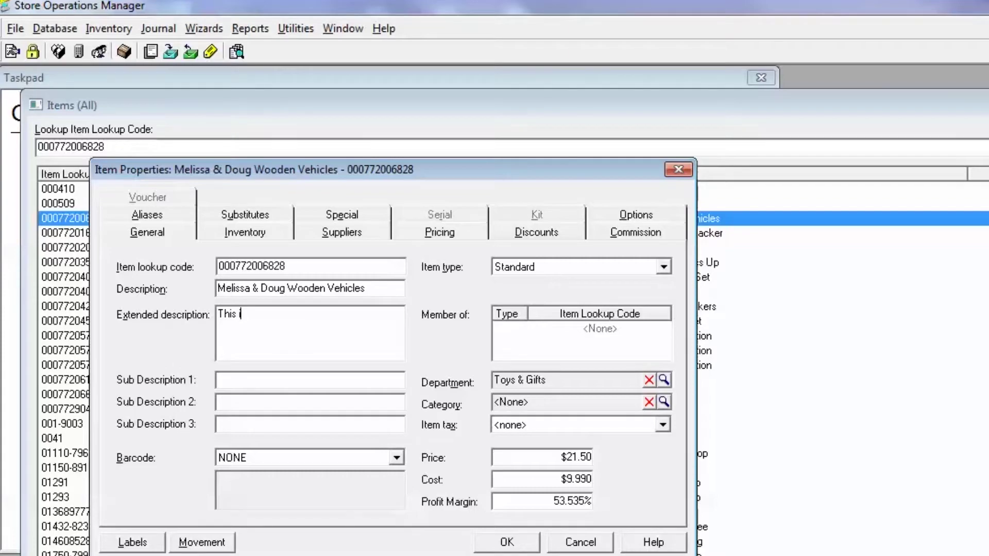
pyautogui.click(507, 543)
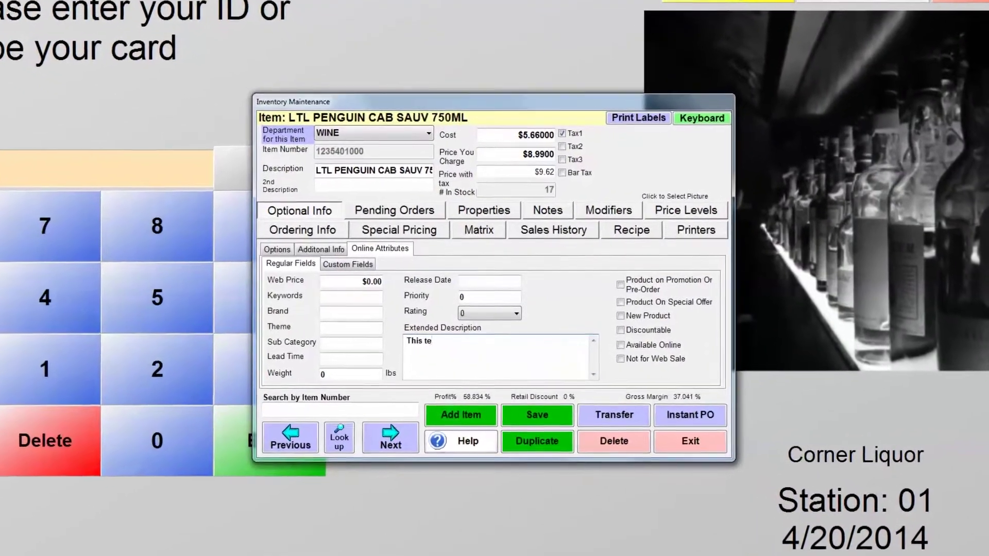
pyautogui.write('xt')
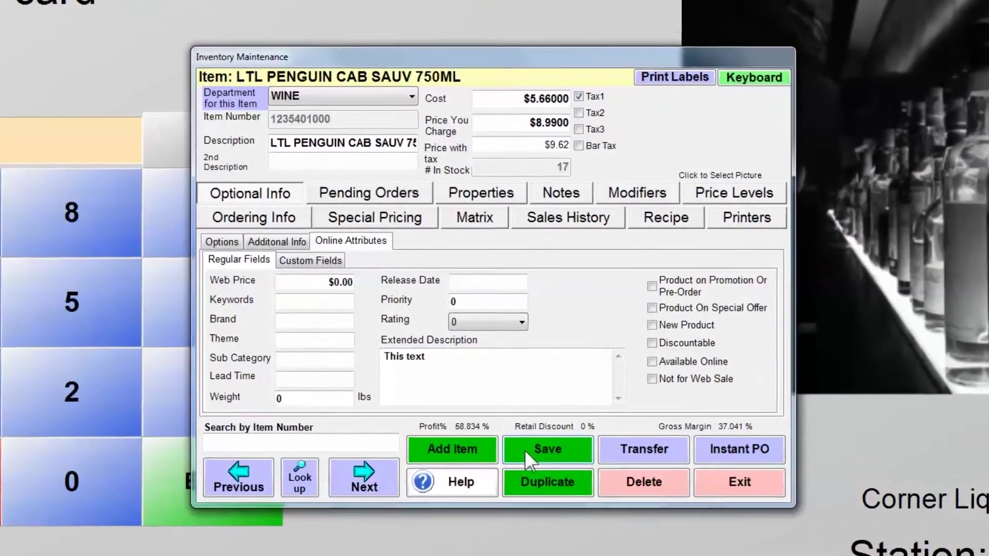
# - Save 'This text' as the LTL Penguin Cab Sauv 750ML extended description
pyautogui.click(523, 446)
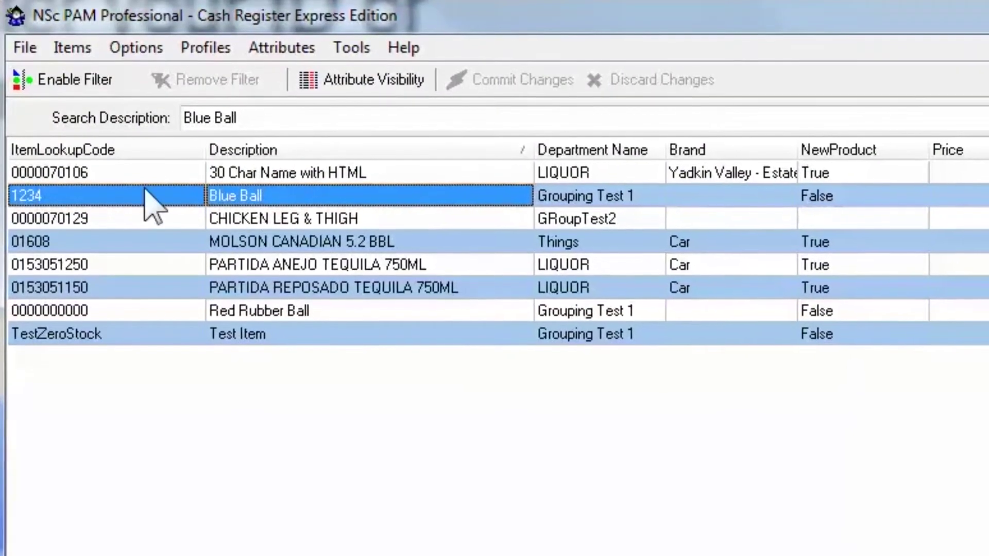
# - Enter 'This is a blue ball' as Blue Ball's extended description and commit the changes
pyautogui.click(100, 194)
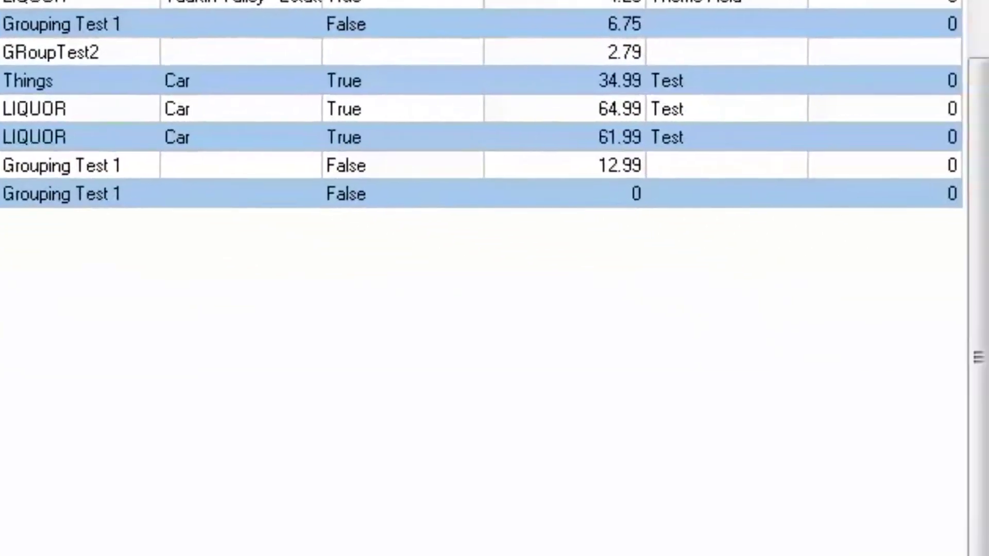
pyautogui.click(537, 232)
pyautogui.write('T')
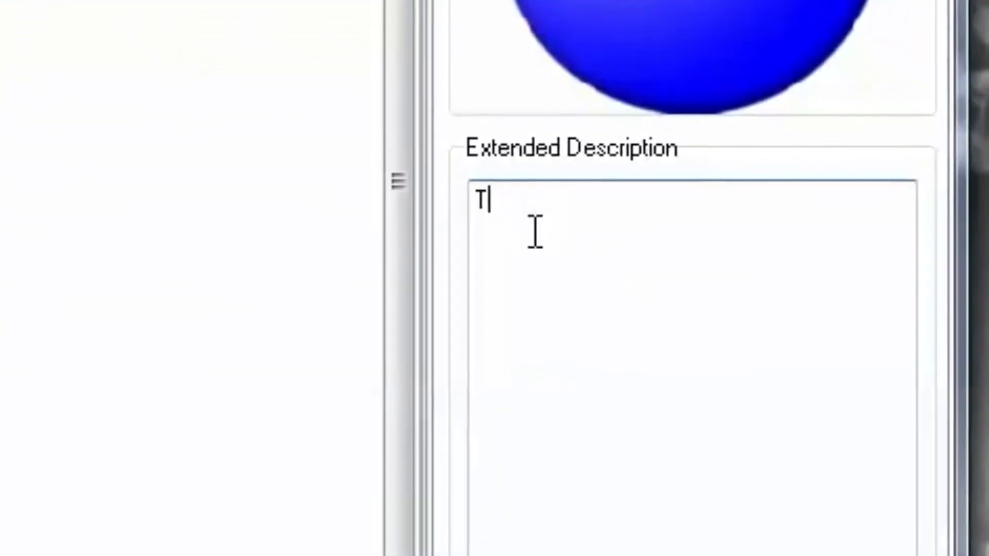
pyautogui.write('his is a ')
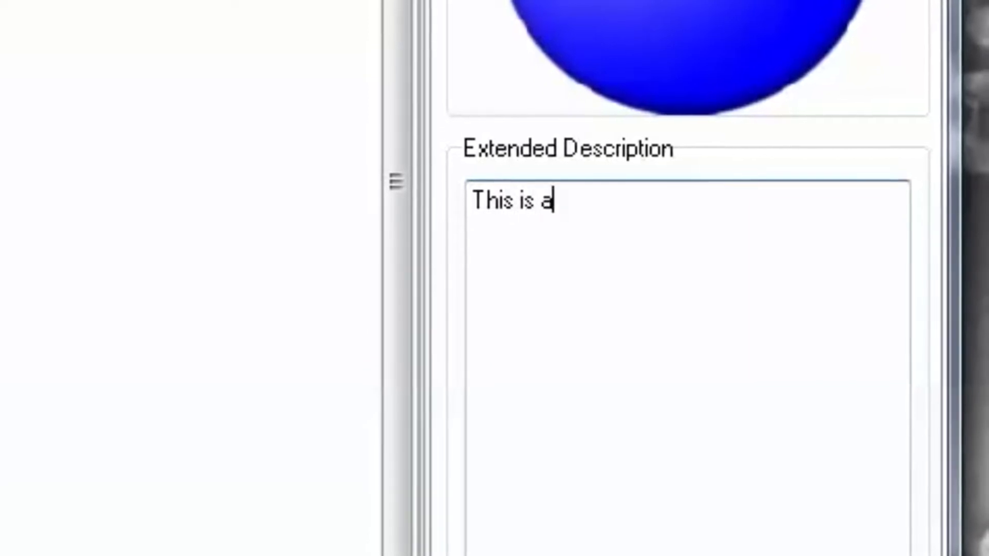
pyautogui.write('blue ba')
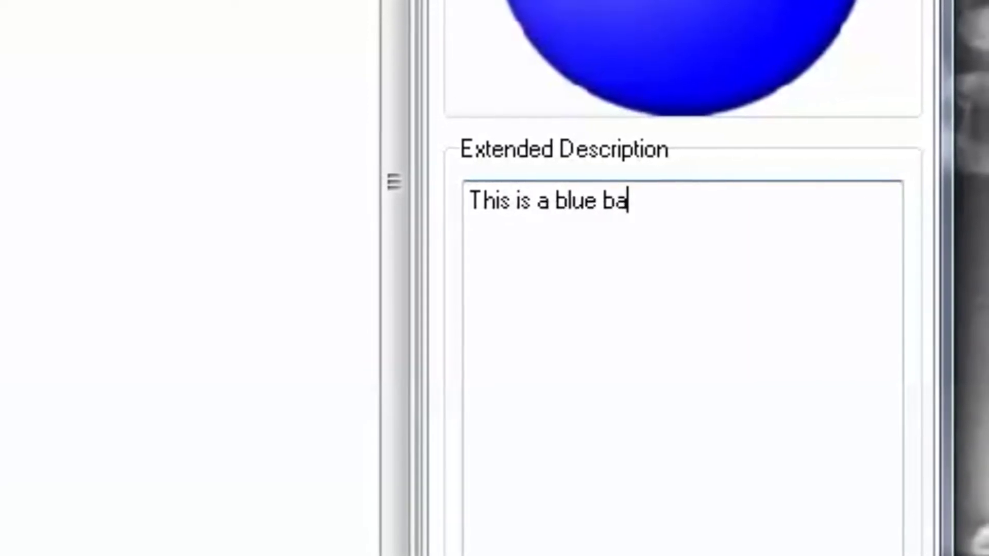
pyautogui.write('ll')
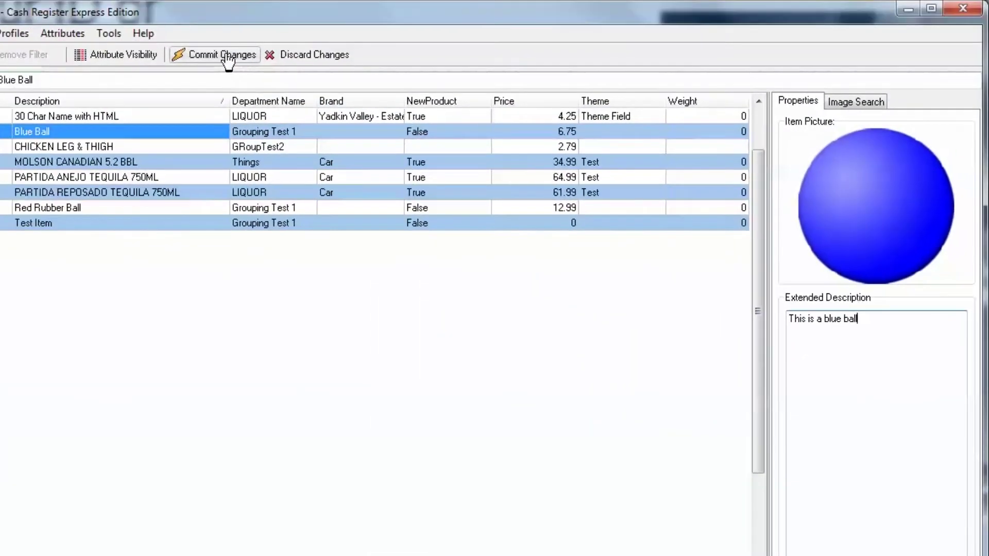
pyautogui.click(227, 56)
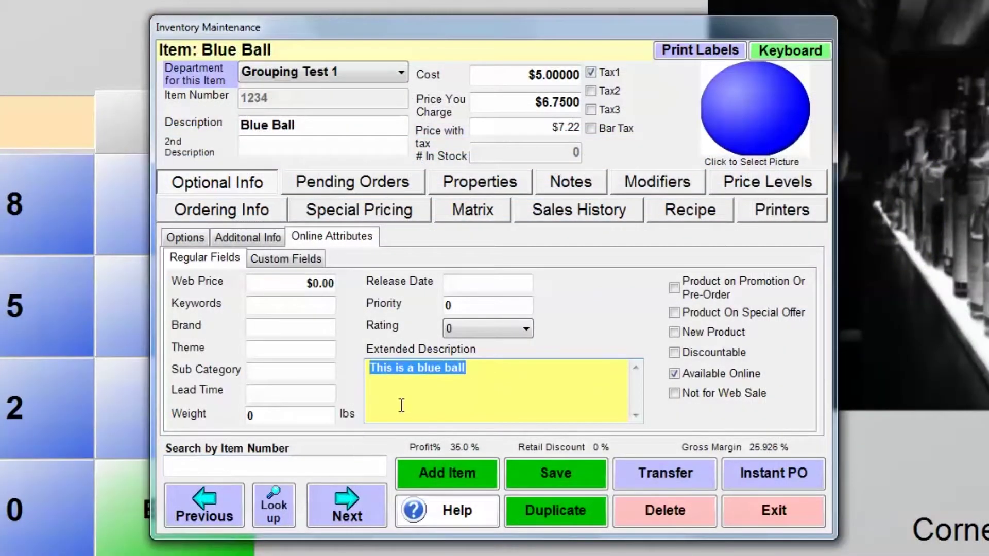
pyautogui.write('This IS NOT a BLUE BALL')
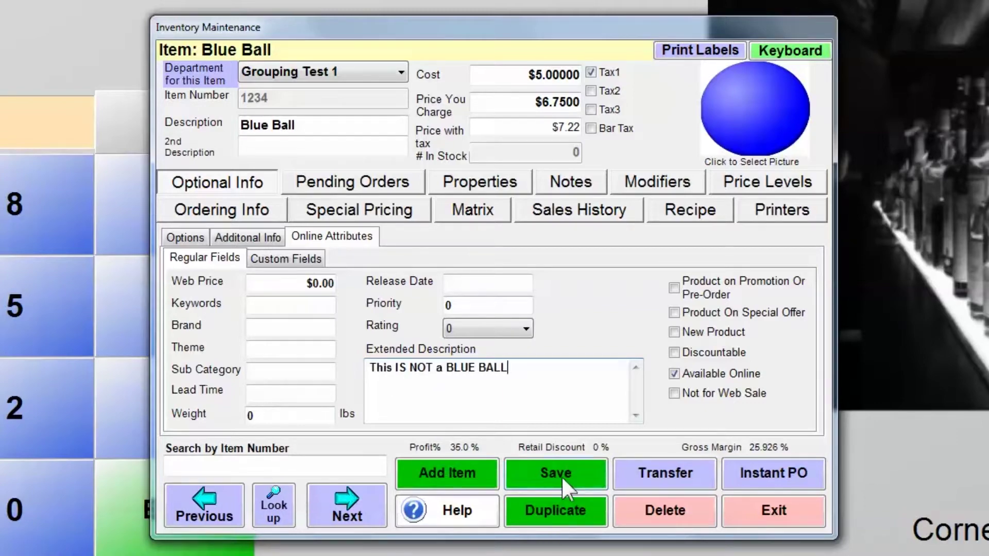
# - Save 'This IS NOT a BLUE BALL' as Blue Ball's extended description
pyautogui.click(562, 477)
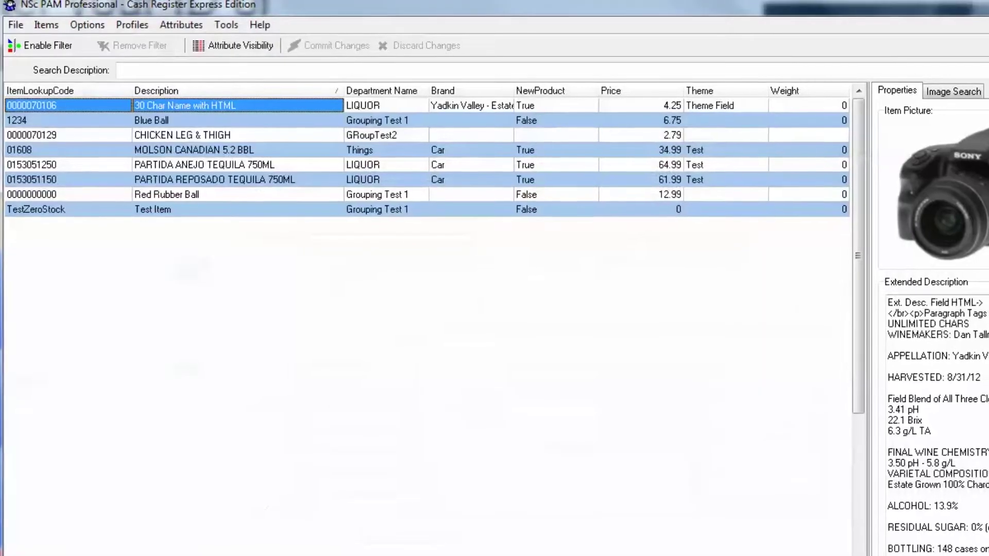
# - Reselect Blue Ball and highlight 'BLUE BALL' in its updated extended description
pyautogui.click(133, 120)
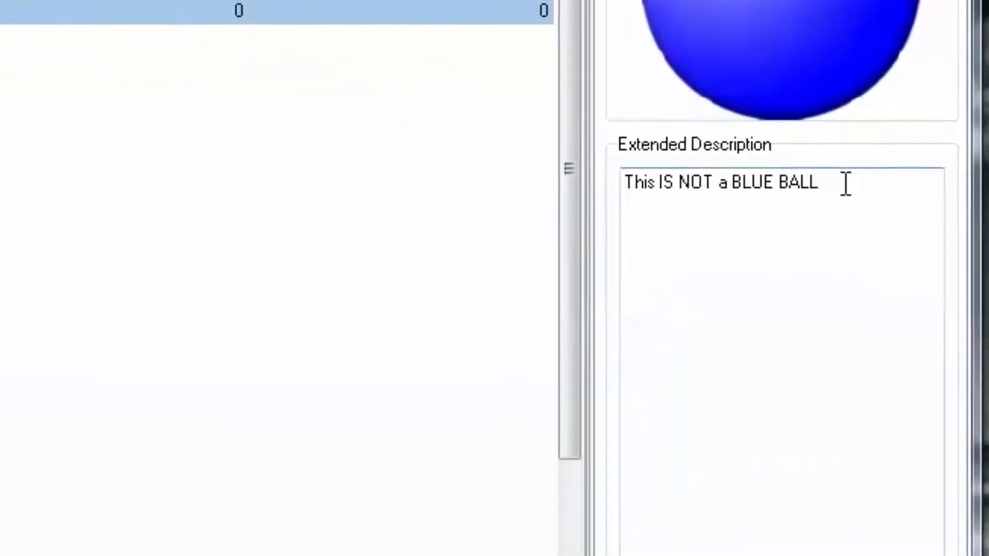
pyautogui.moveTo(777, 153)
pyautogui.mouseDown()
pyautogui.moveTo(649, 168)
pyautogui.moveTo(535, 162)
pyautogui.mouseUp()
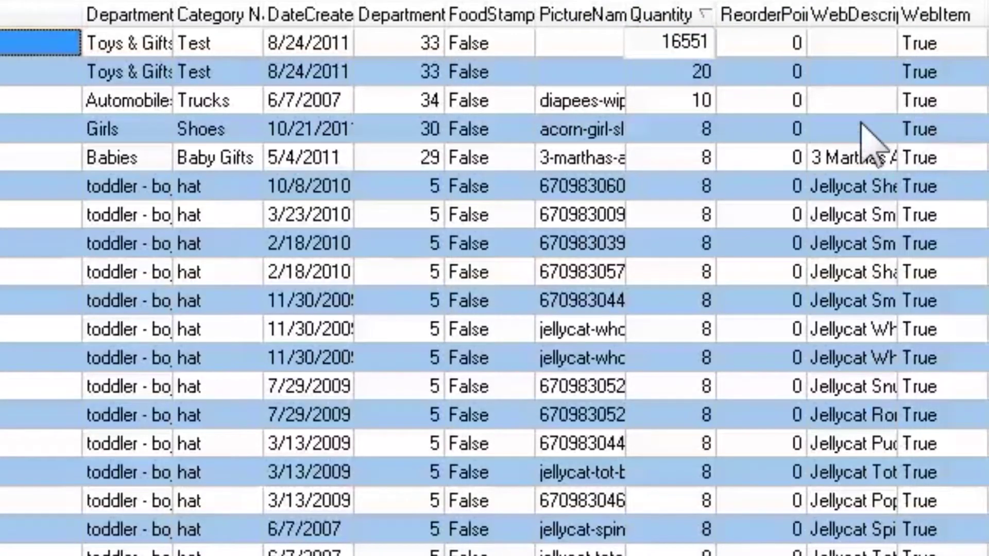
# - Edit Quantity on several items, then set the first item's WebItem to False
pyautogui.doubleClick(700, 72)
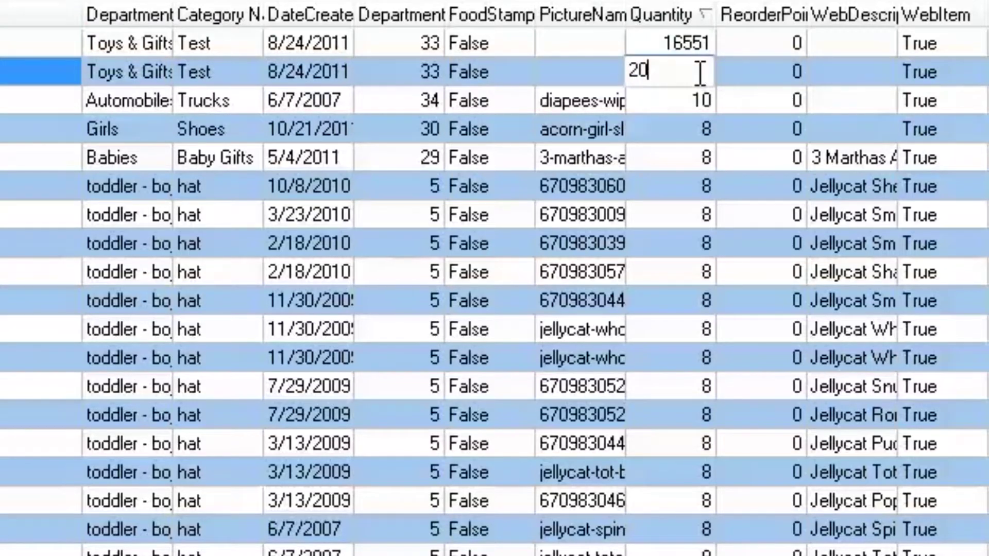
pyautogui.click(698, 105)
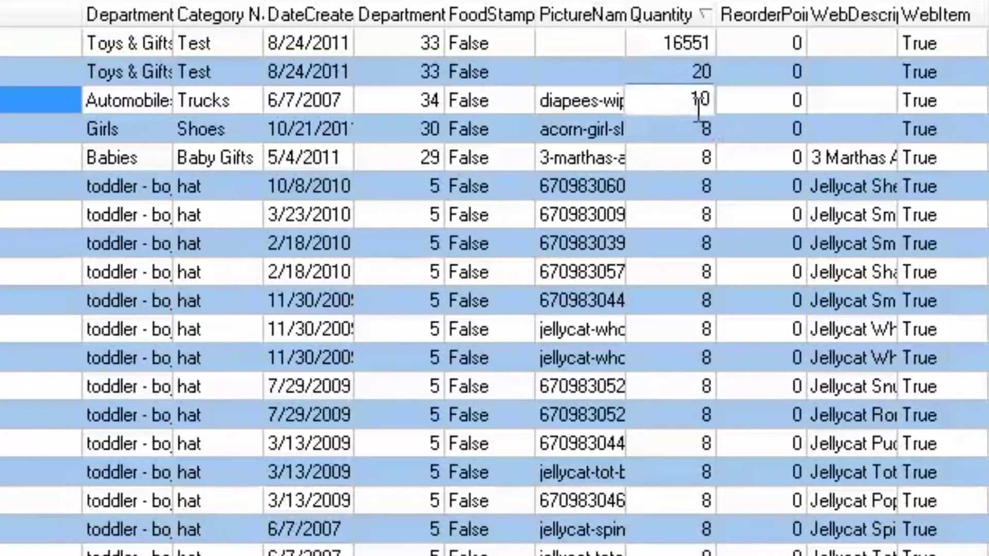
pyautogui.doubleClick(707, 130)
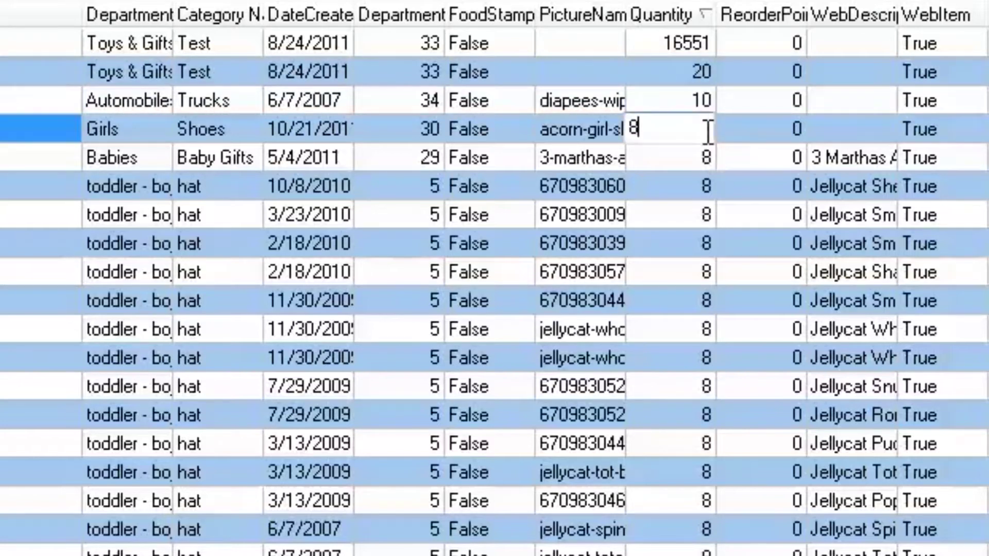
pyautogui.doubleClick(706, 157)
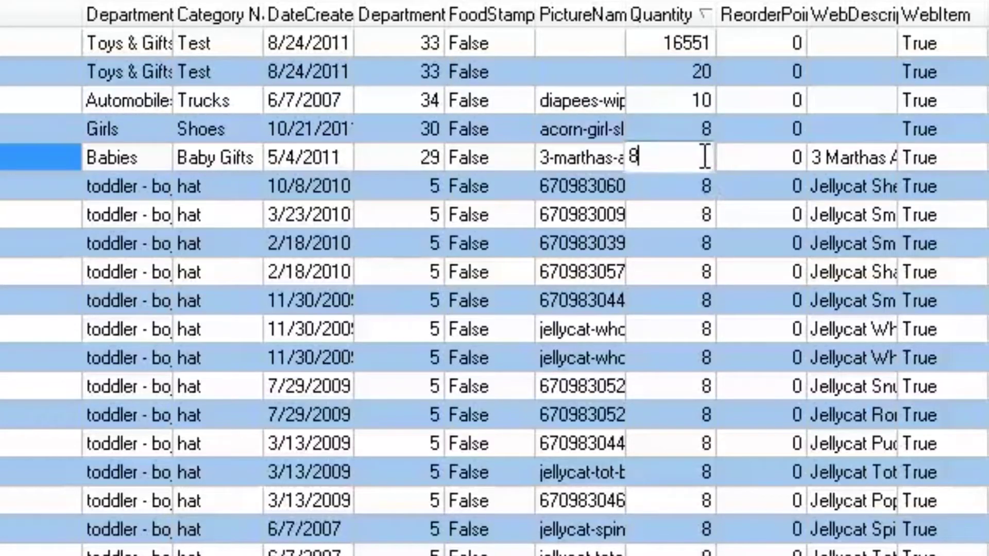
pyautogui.doubleClick(697, 187)
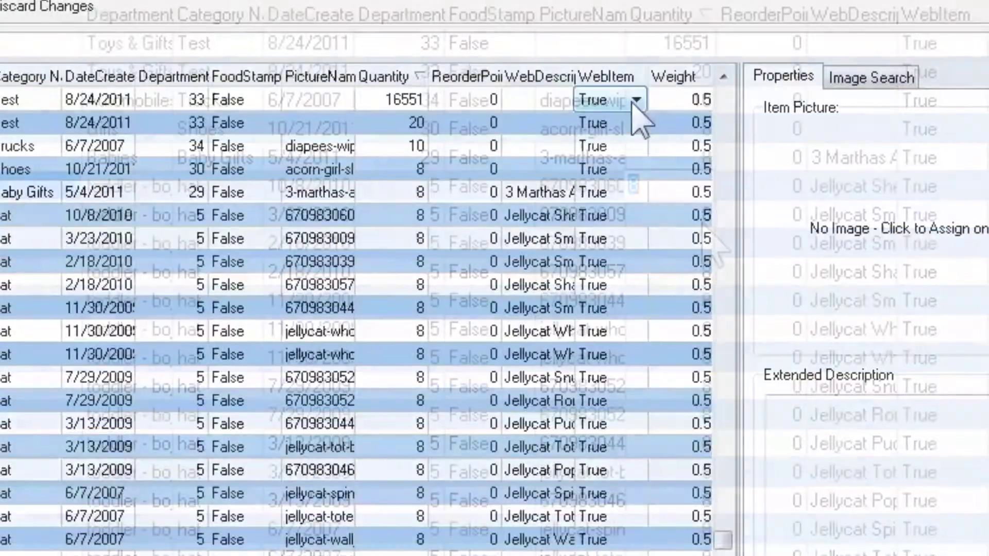
pyautogui.click(636, 99)
pyautogui.click(610, 143)
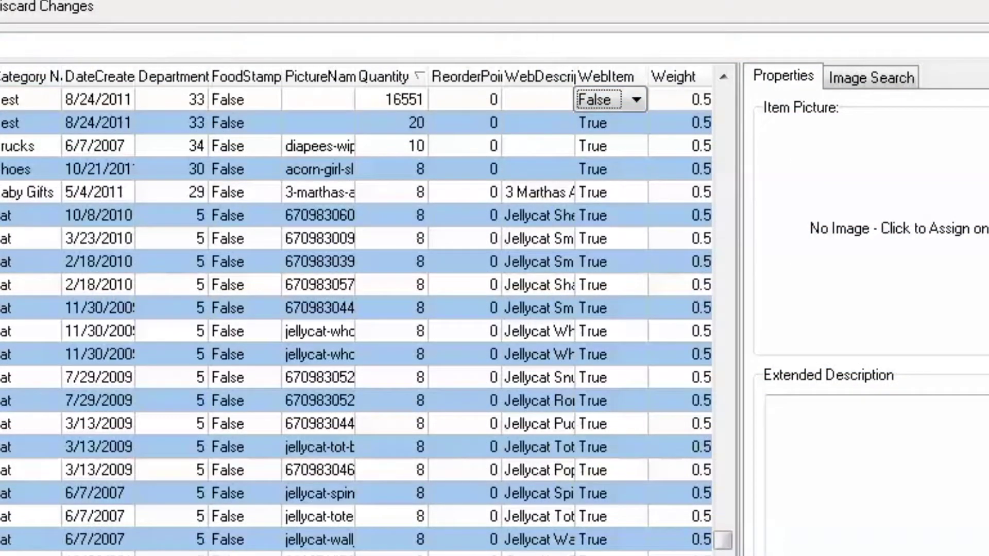
# - Apply the pending updates and set the Department filter condition to Automobiles
pyautogui.click(21, 22)
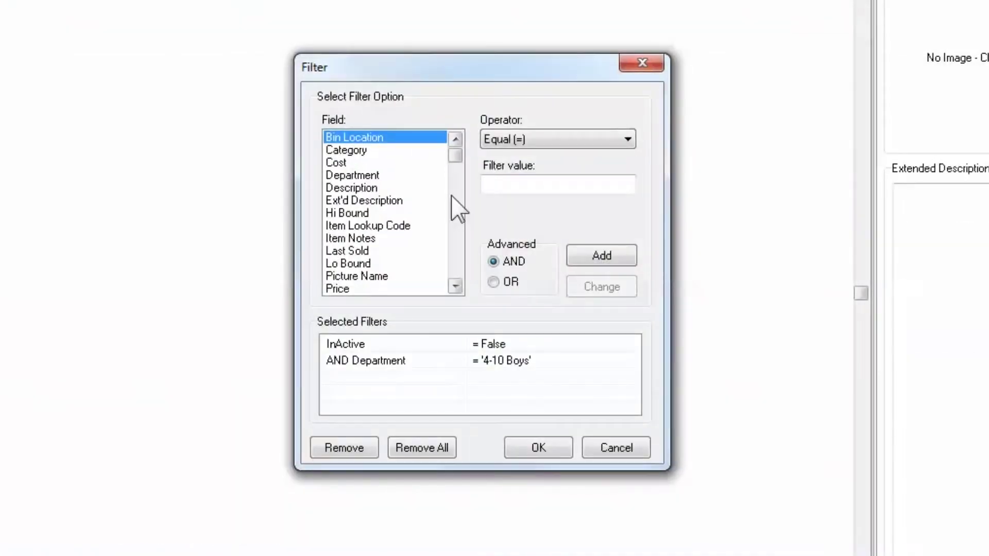
pyautogui.click(549, 360)
pyautogui.click(627, 191)
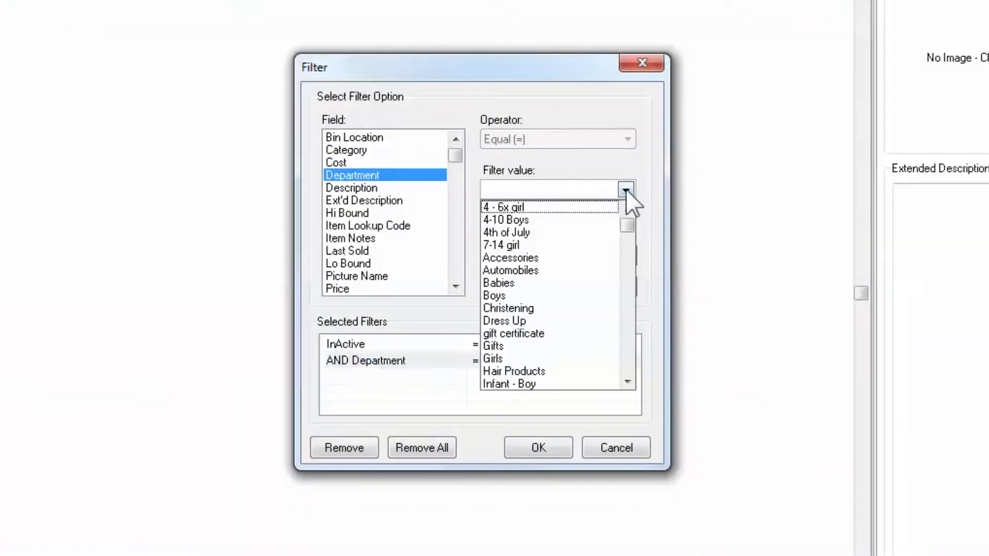
pyautogui.press('Down')
pyautogui.press('Down')
pyautogui.press('Down')
pyautogui.press('Down')
pyautogui.press('Down')
pyautogui.press('Down')
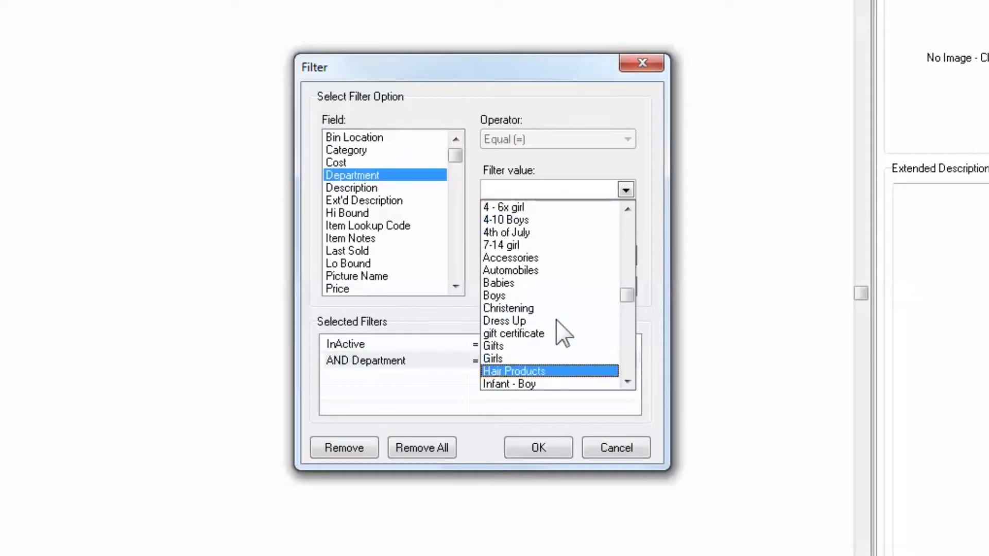
pyautogui.click(529, 274)
pyautogui.click(595, 287)
# - Apply the Automobiles filter and copy Description into WebDescription for all 37 records
pyautogui.click(539, 448)
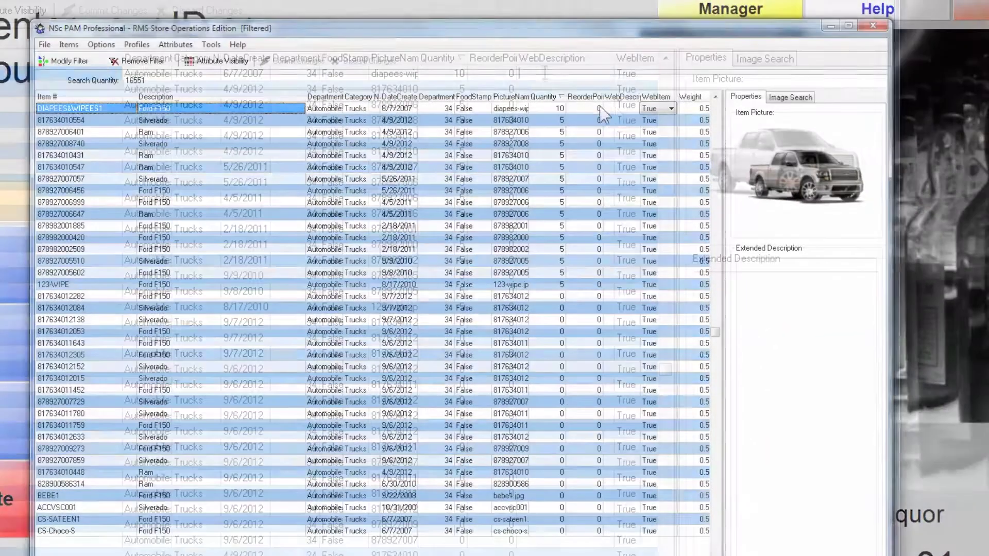
pyautogui.rightClick(633, 98)
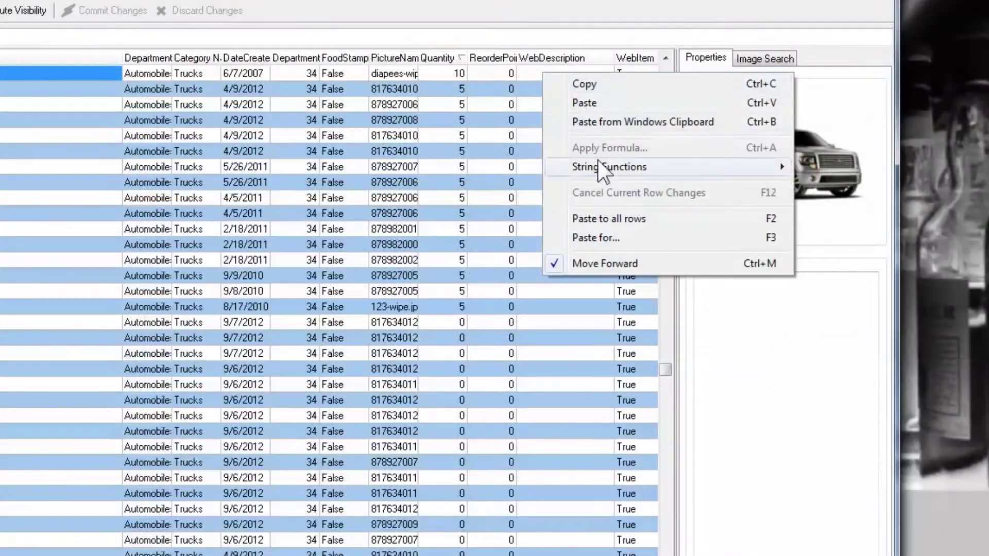
pyautogui.moveTo(609, 168)
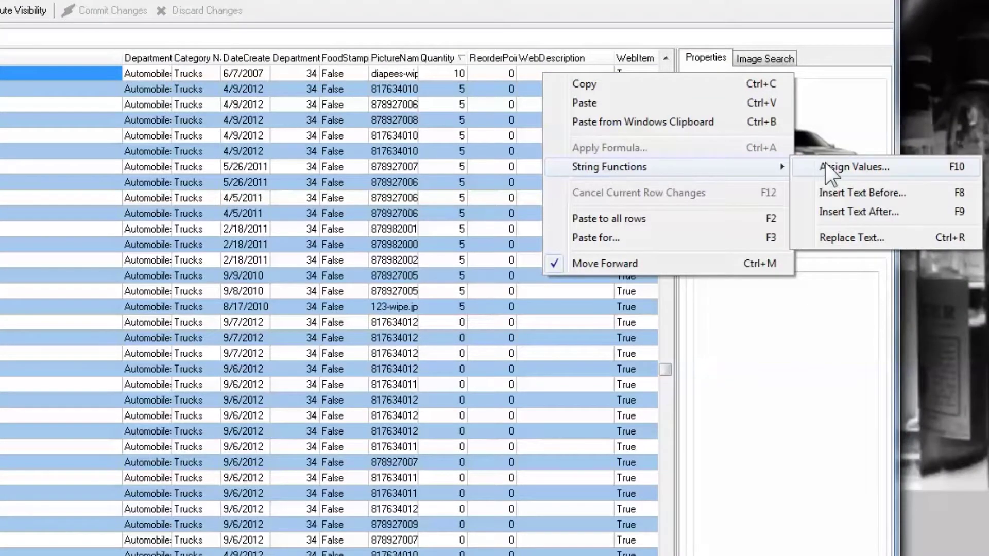
pyautogui.click(830, 167)
pyautogui.click(376, 299)
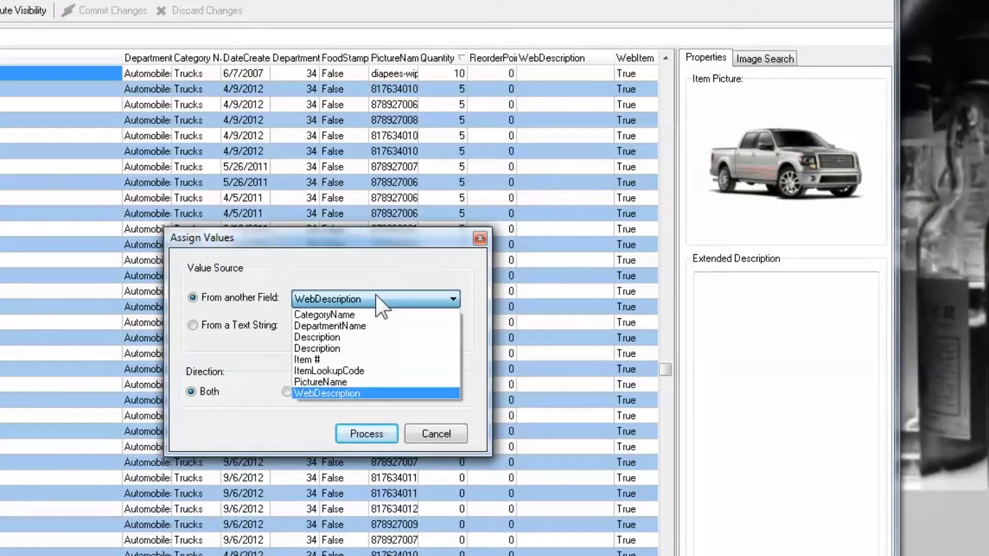
pyautogui.click(319, 338)
pyautogui.click(374, 434)
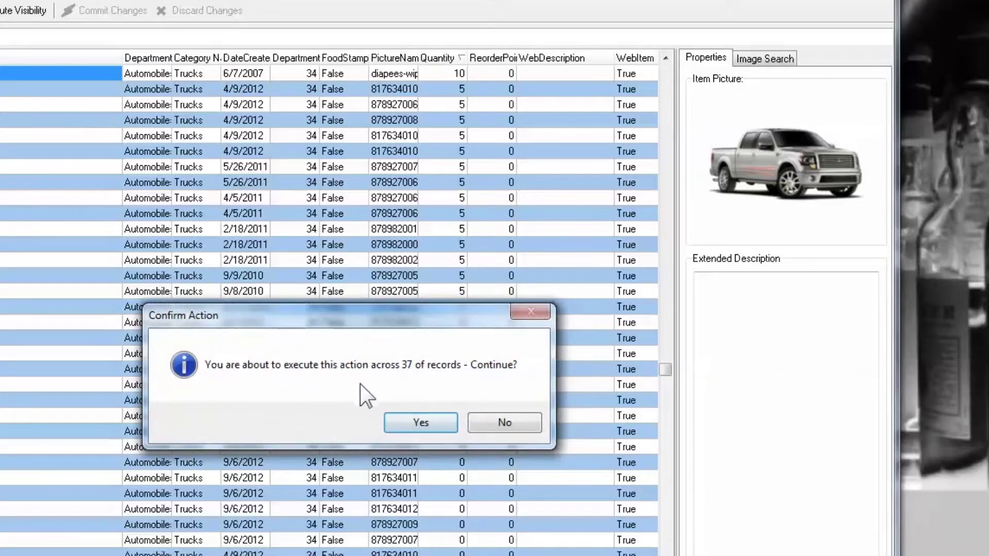
pyautogui.click(422, 425)
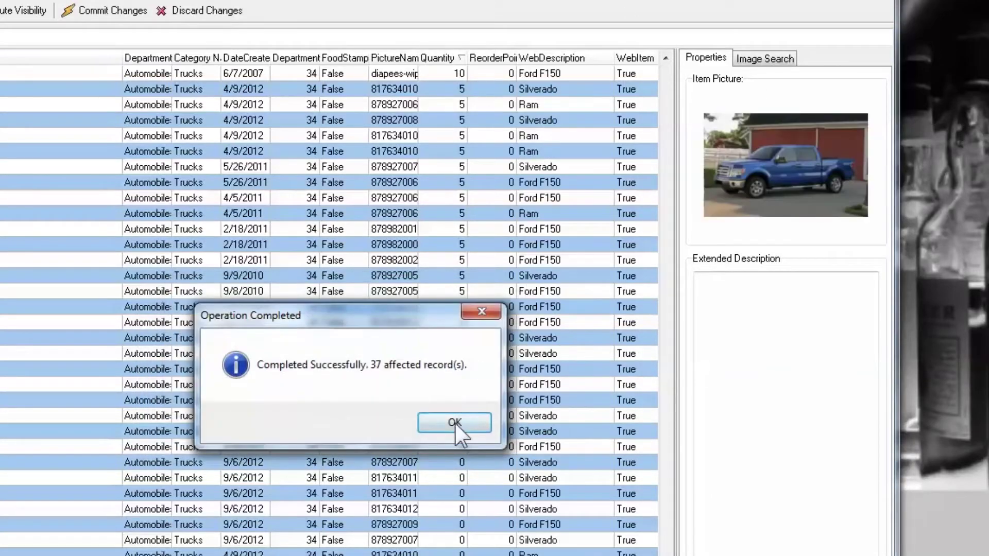
pyautogui.click(455, 423)
# - Apply the formula Web Price = Price + 1 to all filtered truck records
pyautogui.rightClick(570, 89)
pyautogui.click(594, 142)
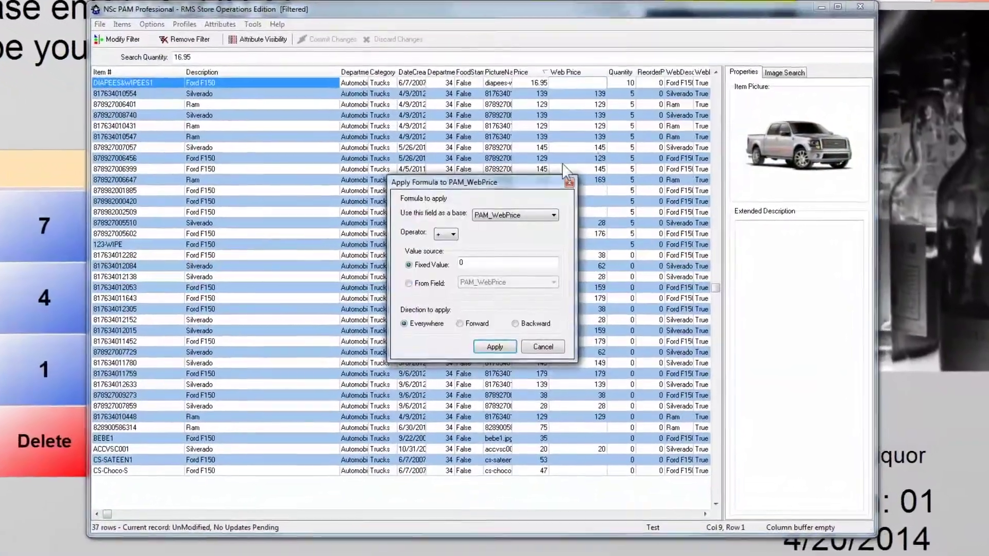
pyautogui.click(541, 215)
pyautogui.click(510, 247)
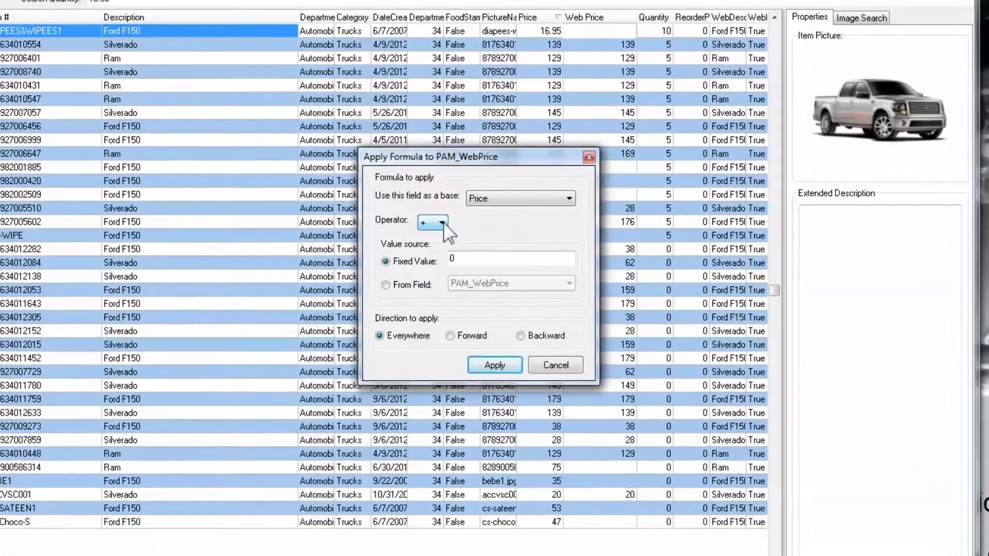
pyautogui.press('Tab')
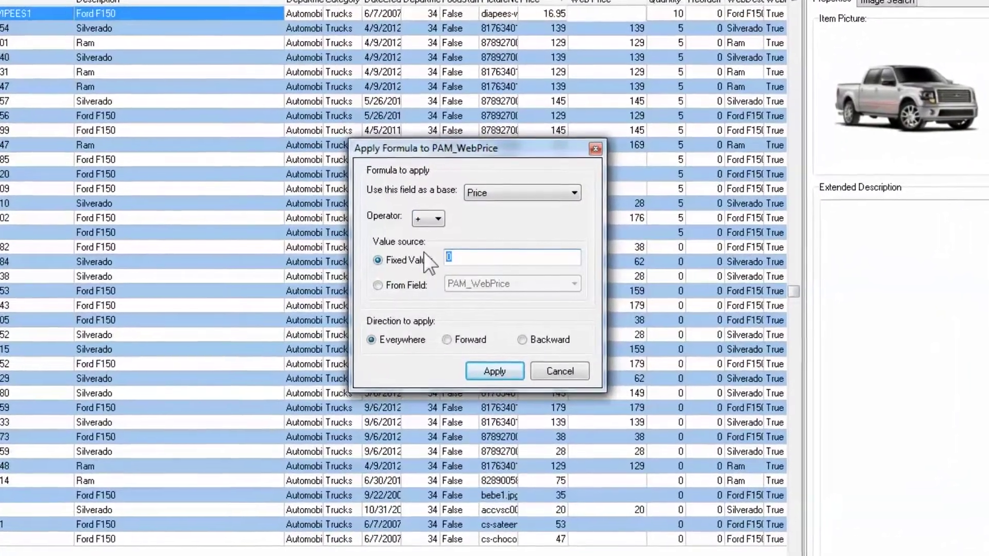
pyautogui.write('1')
pyautogui.click(495, 371)
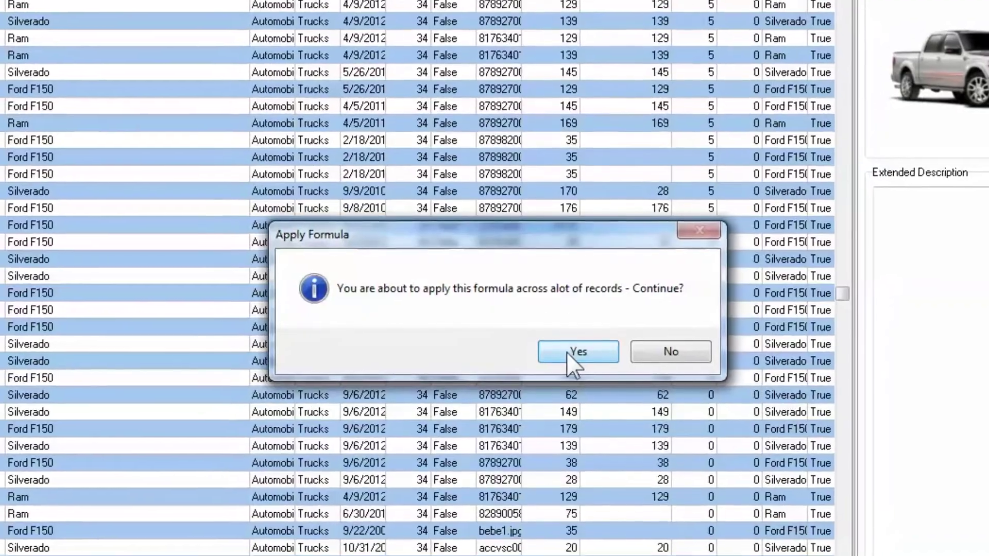
pyautogui.click(576, 349)
pyautogui.click(605, 359)
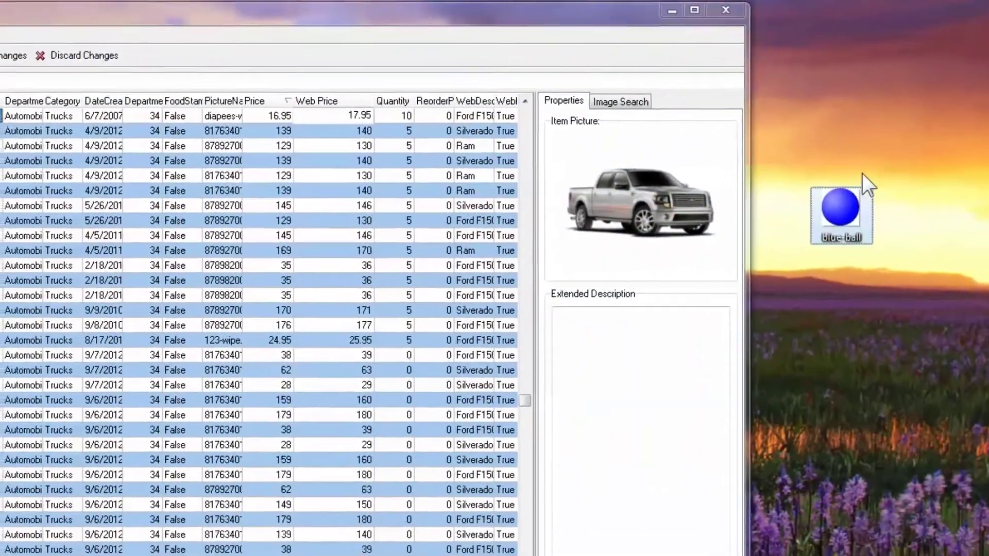
# - Give the first item the Blue ball picture and check it on that item
pyautogui.moveTo(863, 201); pyautogui.dragTo(766, 174)
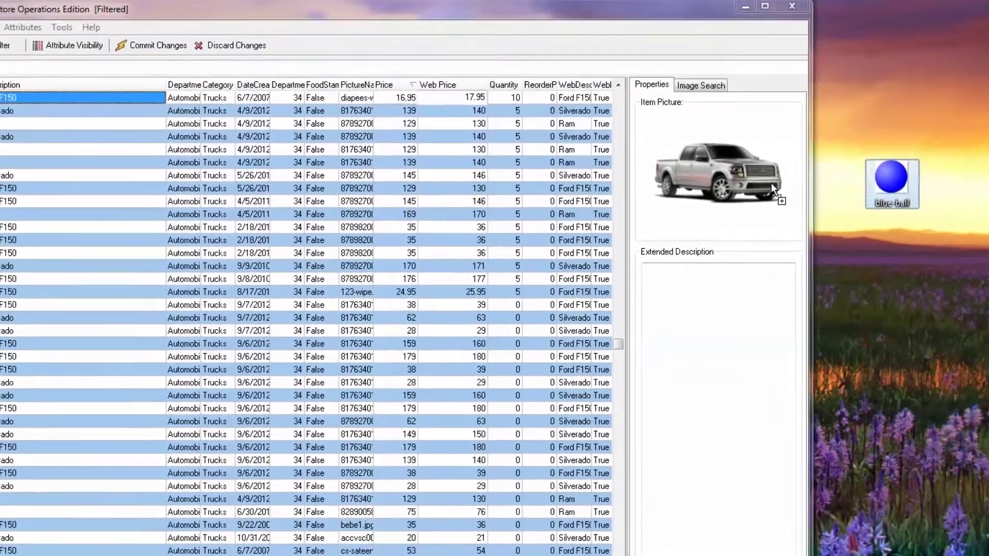
pyautogui.press('Down')
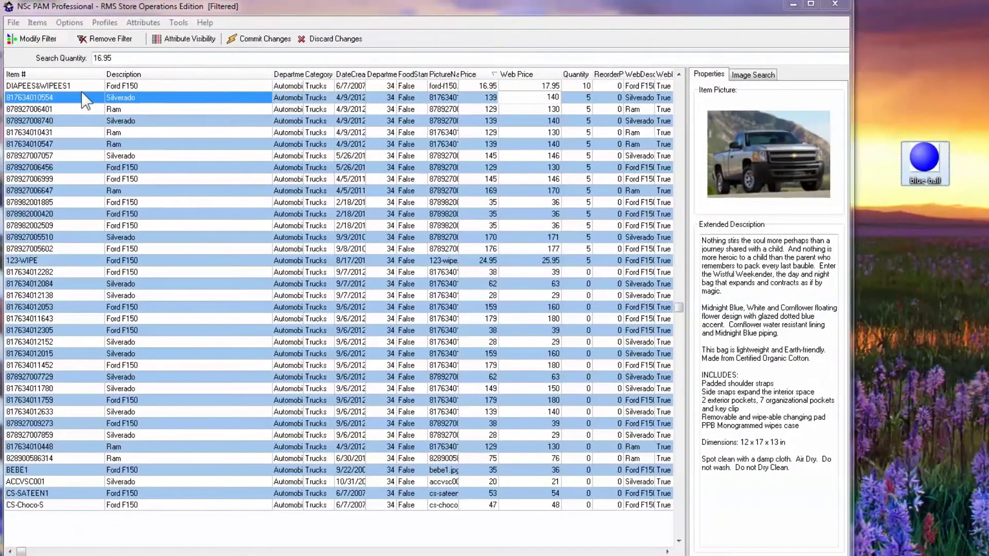
pyautogui.click(84, 87)
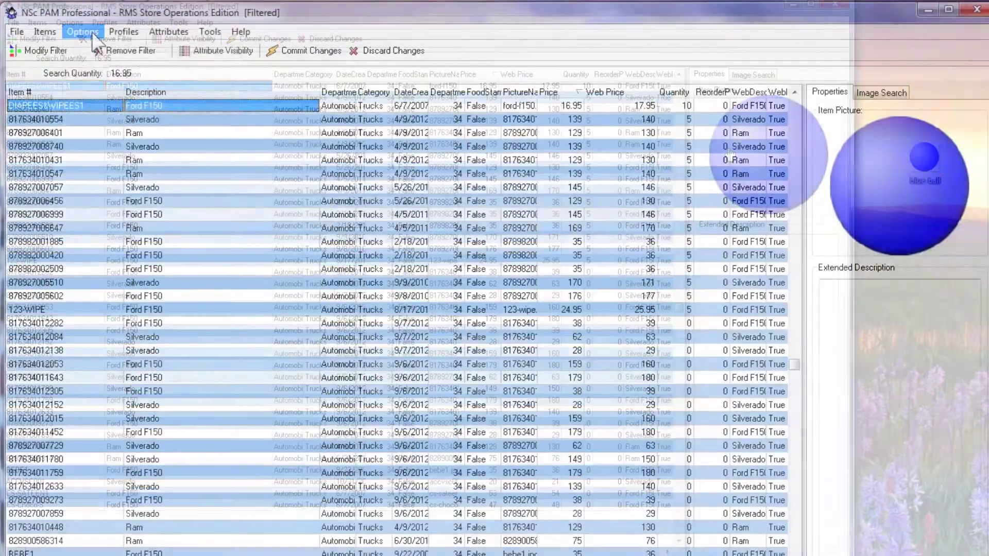
# - Turn on Use Alternative (Web) Navigation and apply the pending updates despite the partial-update notice
pyautogui.click(89, 31)
pyautogui.moveTo(97, 98)
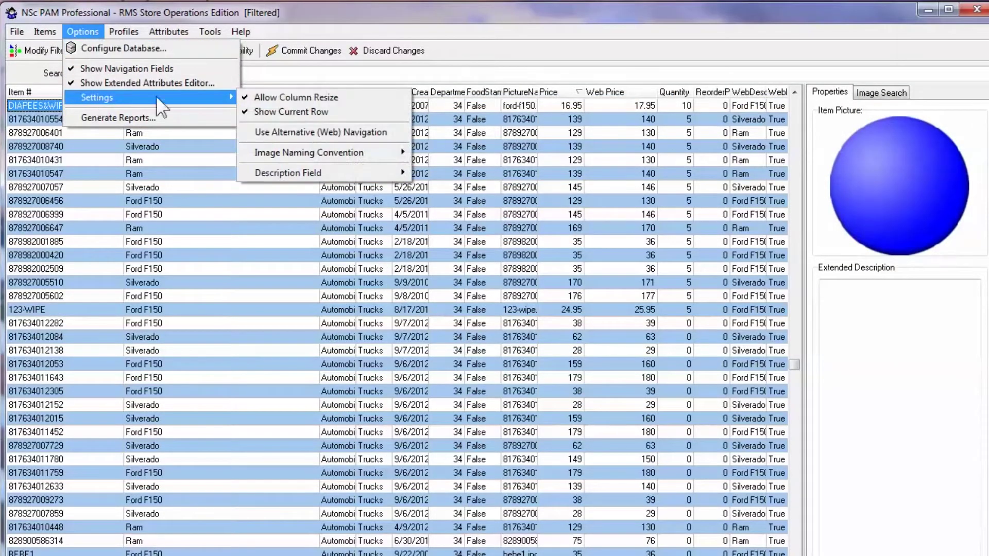
pyautogui.click(295, 138)
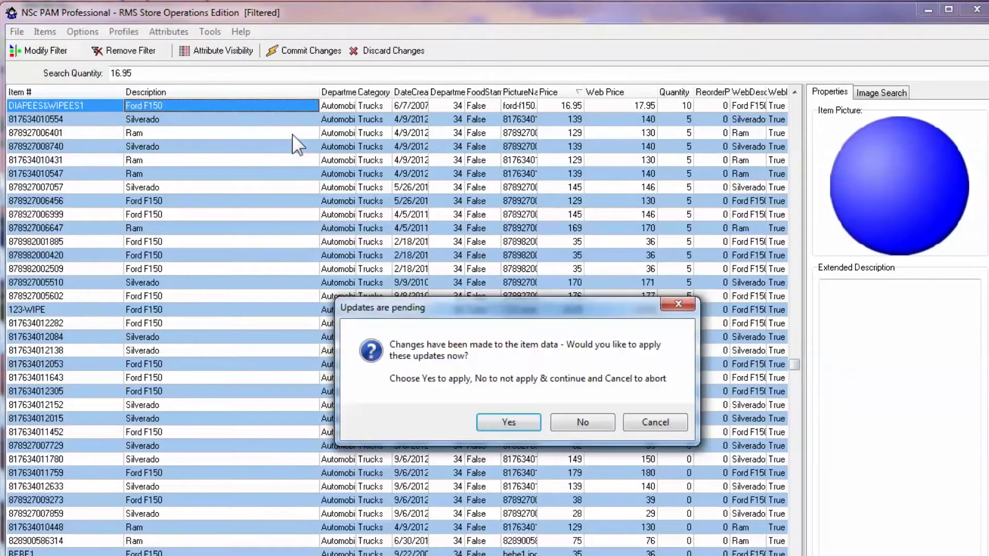
pyautogui.click(524, 423)
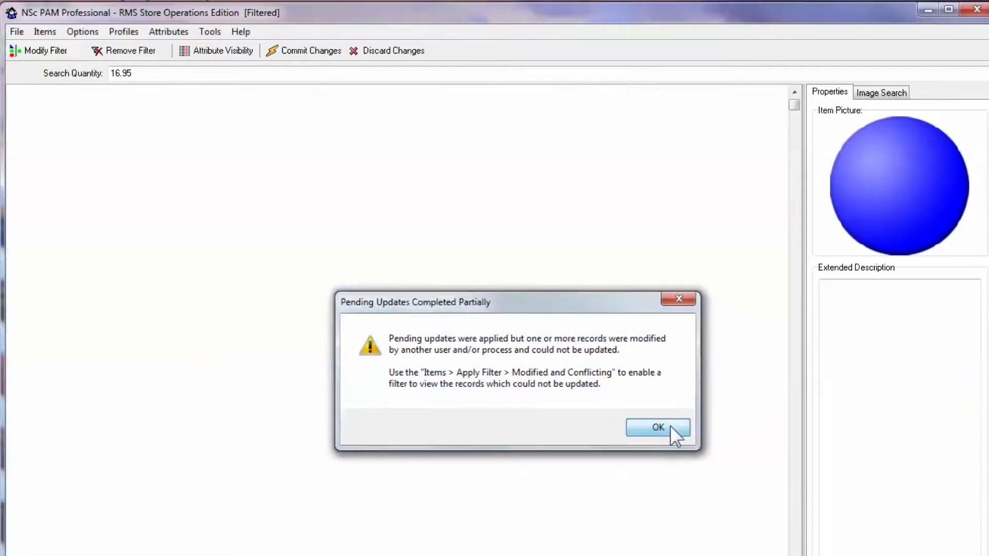
pyautogui.click(670, 426)
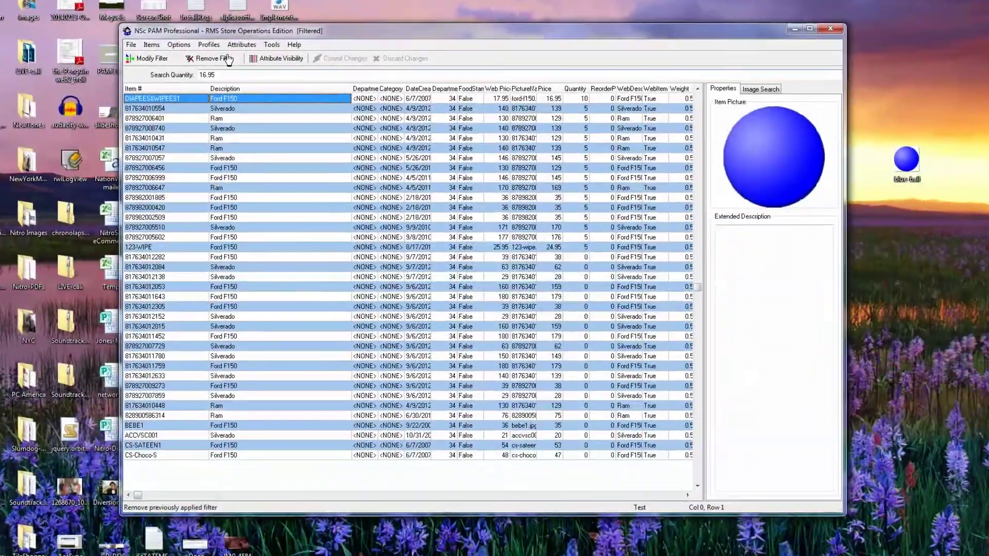
# - Create a String-type item attribute named Color
pyautogui.click(217, 21)
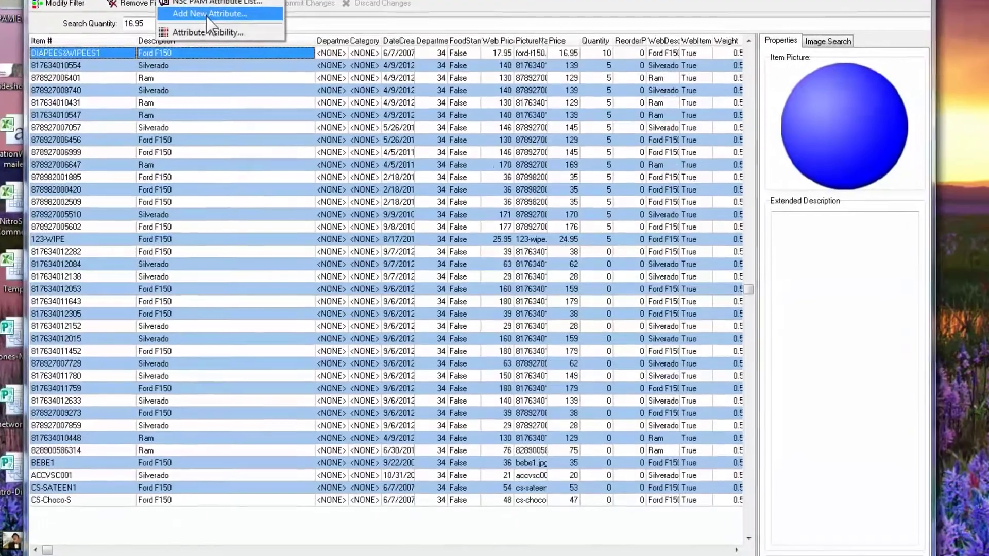
pyautogui.click(232, 46)
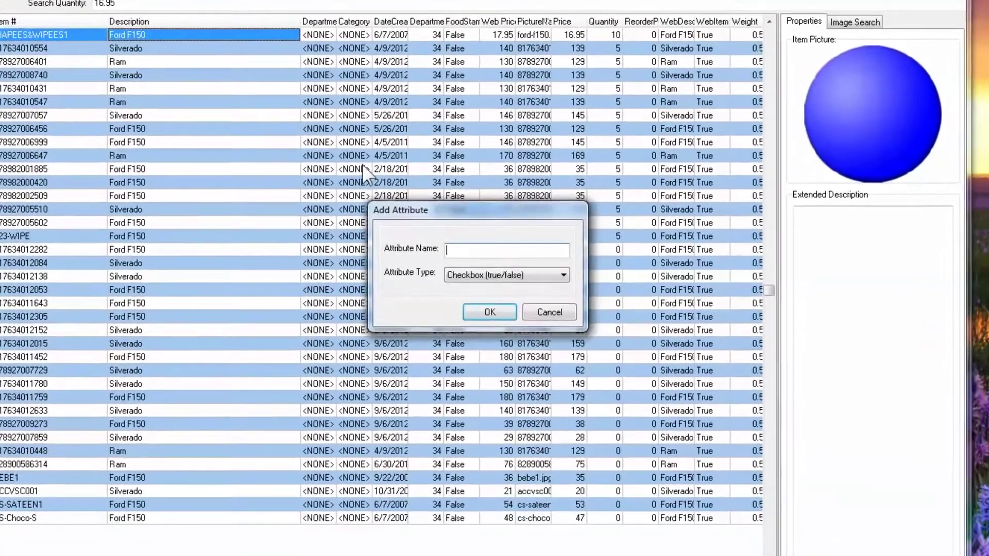
pyautogui.write('Colo')
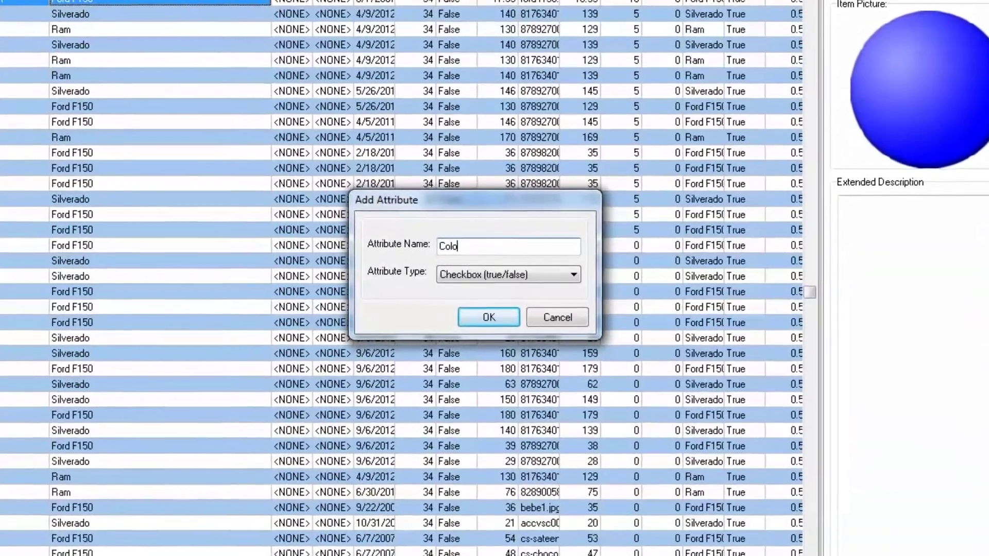
pyautogui.write('r')
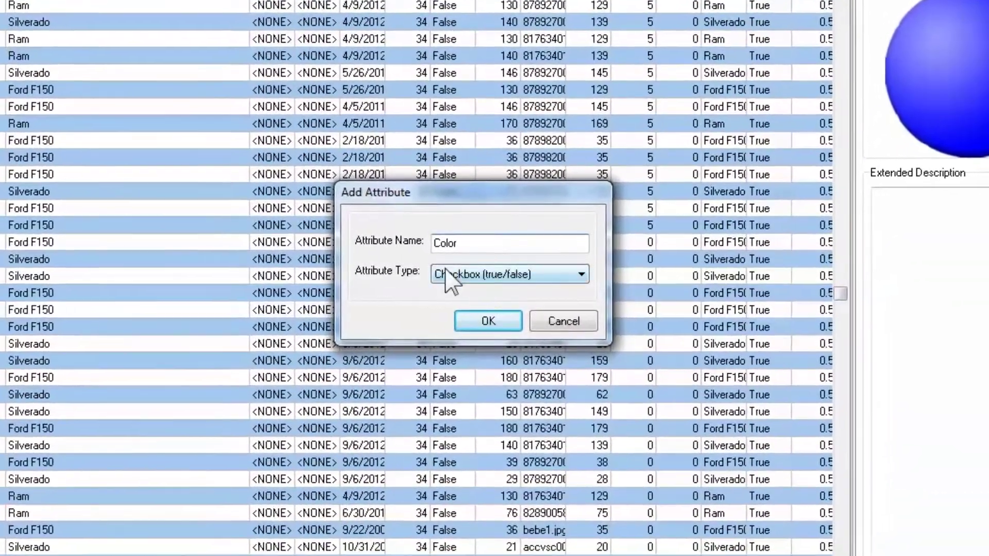
pyautogui.click(452, 274)
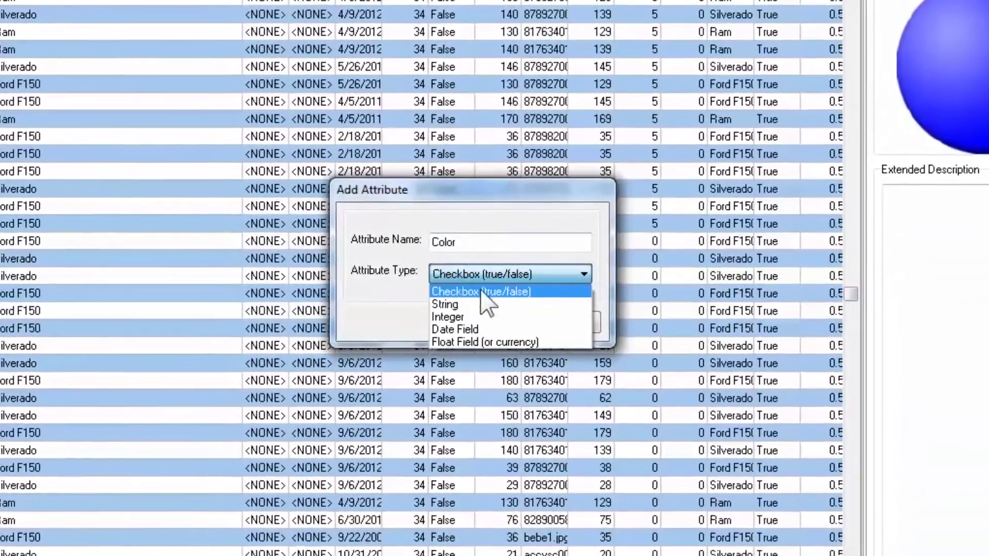
pyautogui.click(449, 305)
pyautogui.click(487, 320)
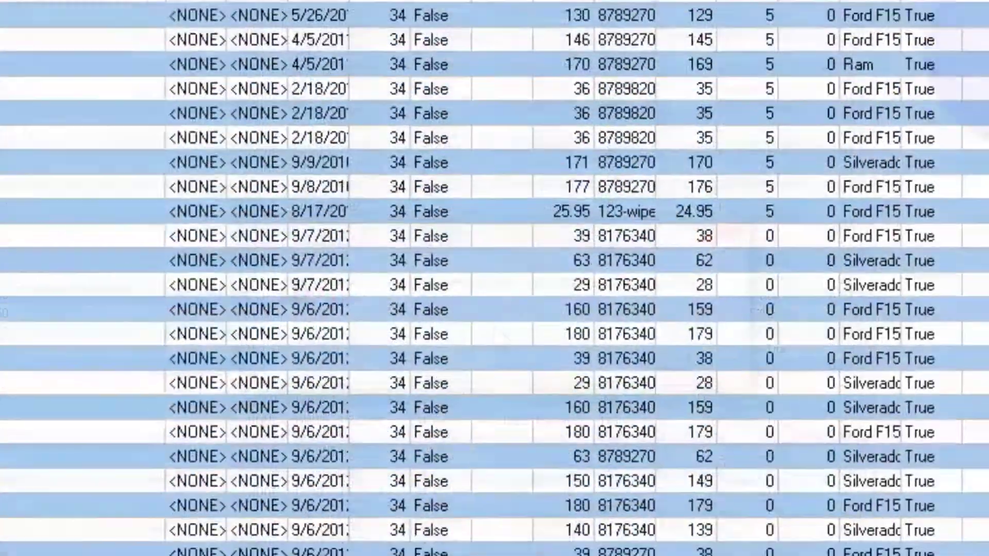
# - Target New Department and New Category in Item Navigation Assignment
pyautogui.click(213, 28)
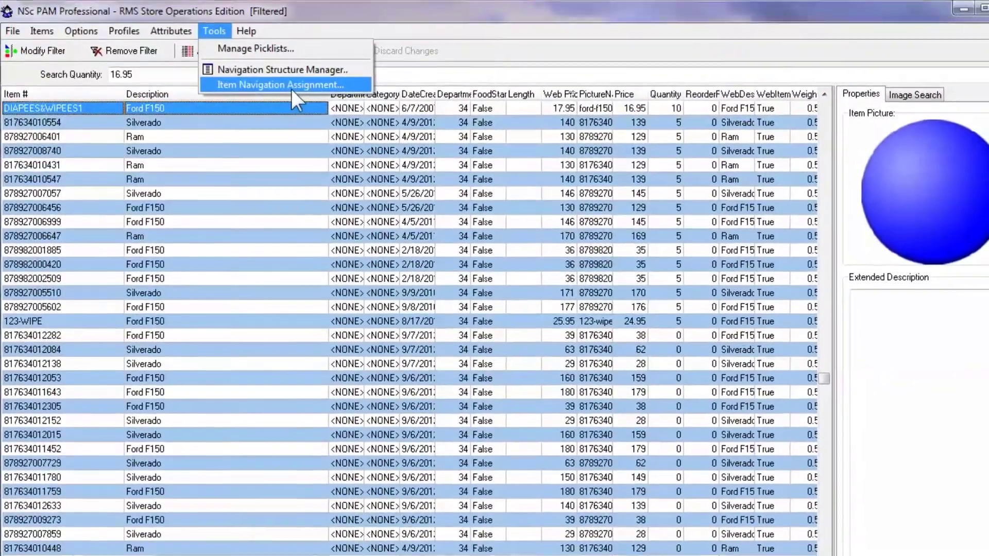
pyautogui.click(290, 87)
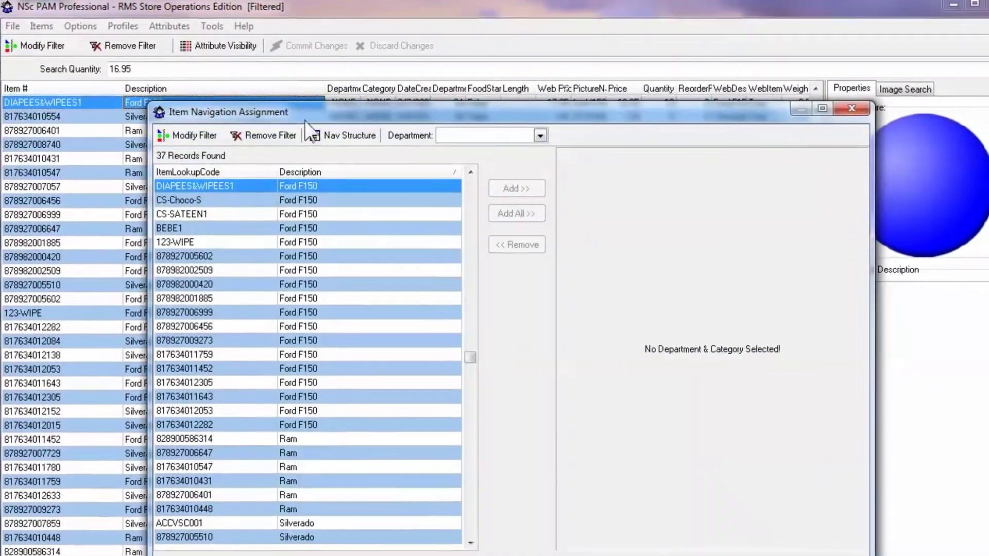
pyautogui.click(531, 127)
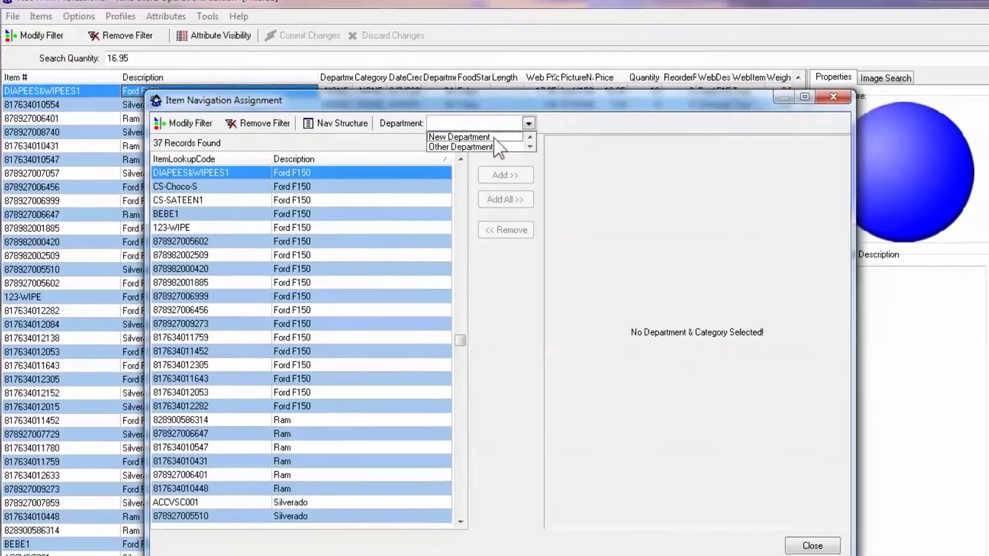
pyautogui.click(462, 140)
pyautogui.click(671, 113)
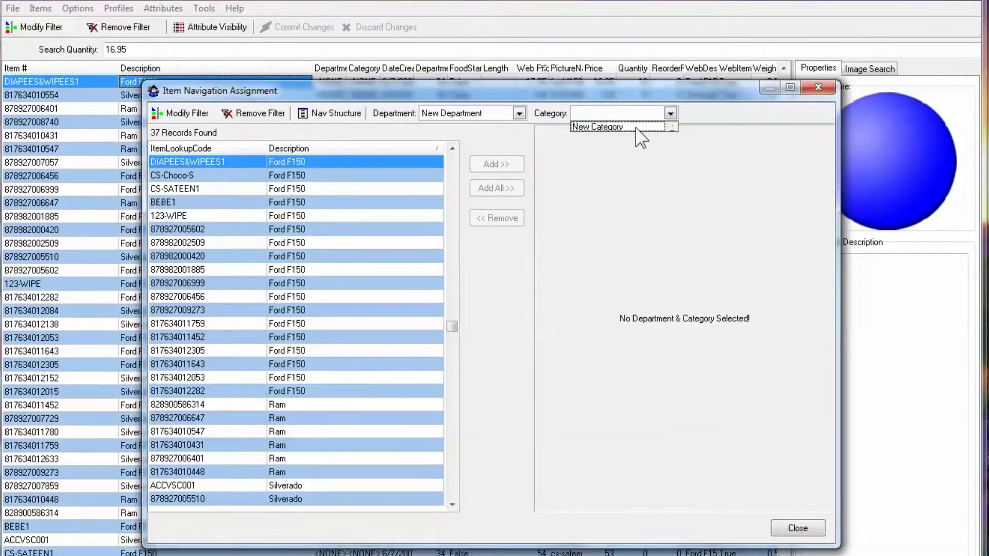
pyautogui.click(637, 127)
# - Add CS-Choco-S and BEBE1 to New Category and close the assignment window
pyautogui.click(319, 176)
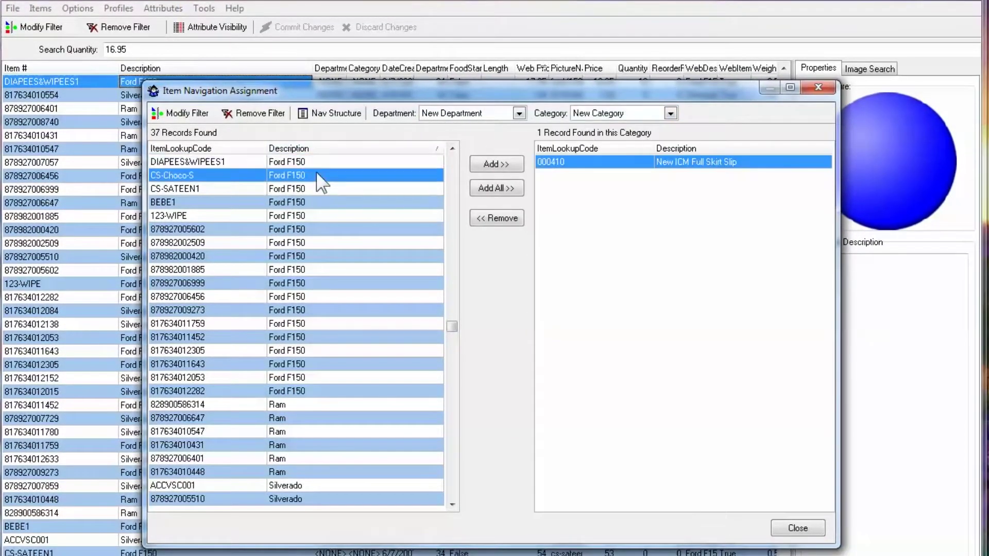
pyautogui.click(495, 165)
pyautogui.click(350, 202)
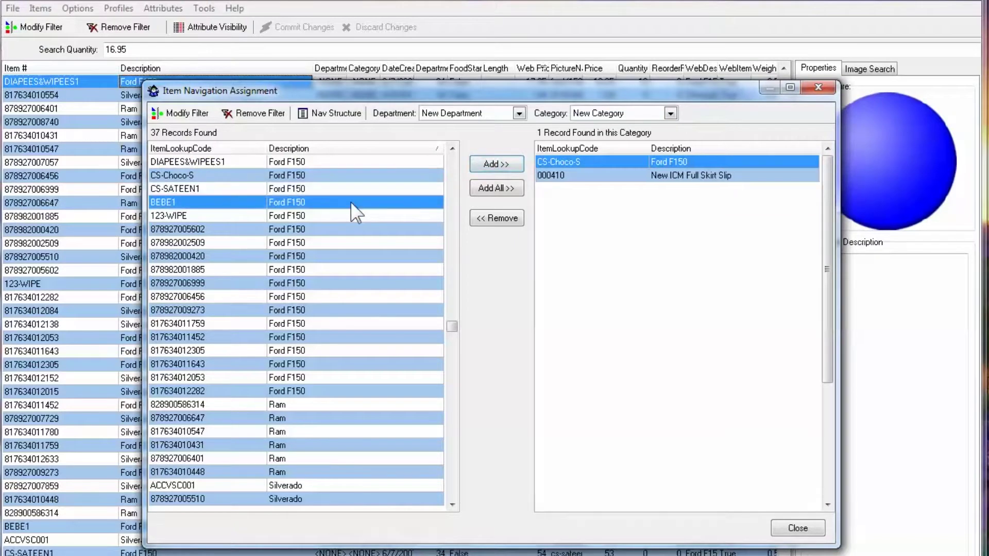
pyautogui.click(498, 165)
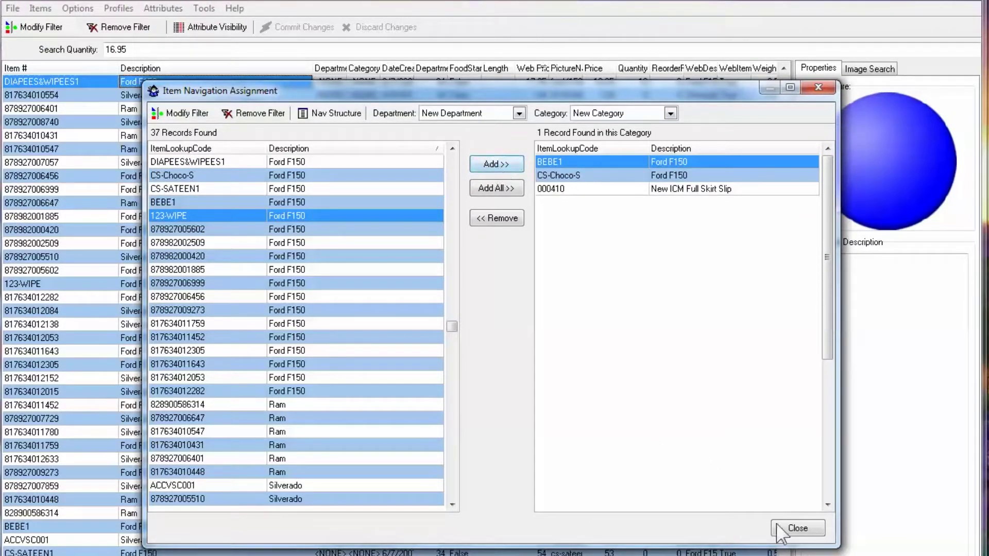
pyautogui.click(800, 532)
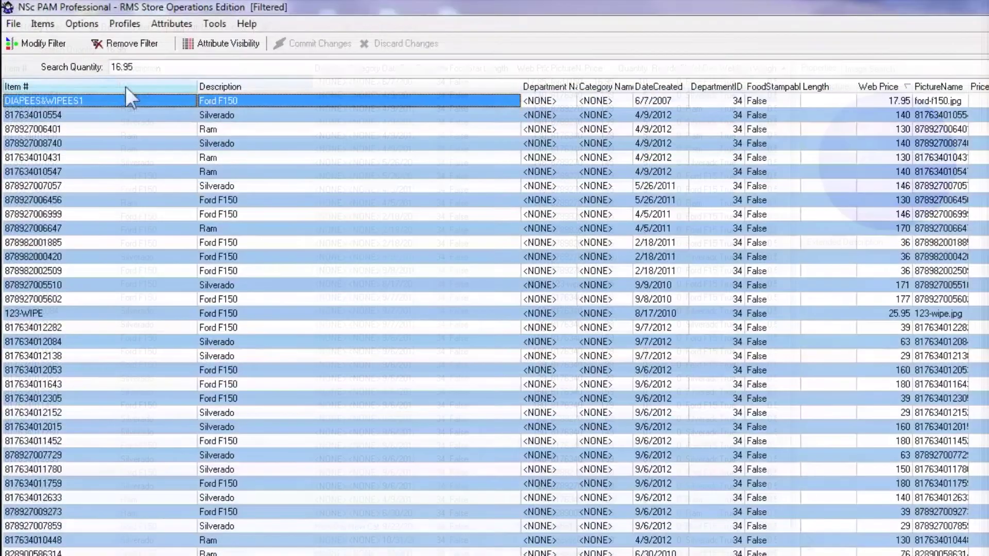
# - Remove the Automobiles filter so every item is listed
pyautogui.click(46, 47)
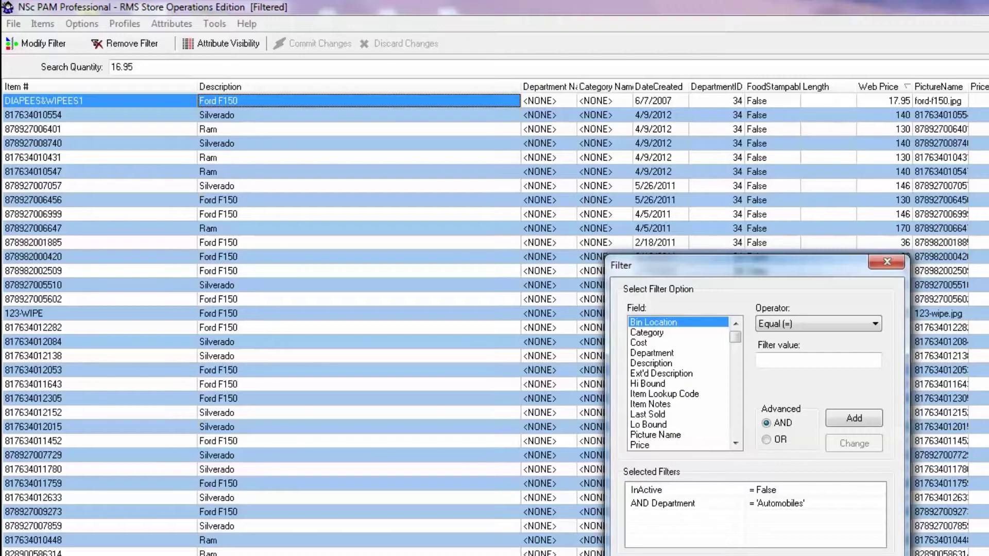
pyautogui.press('Return')
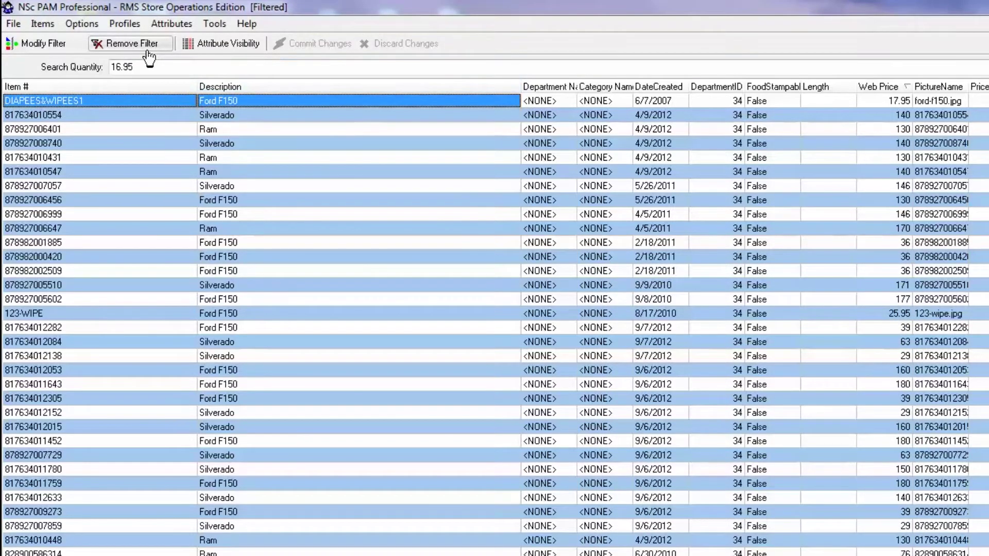
pyautogui.click(150, 58)
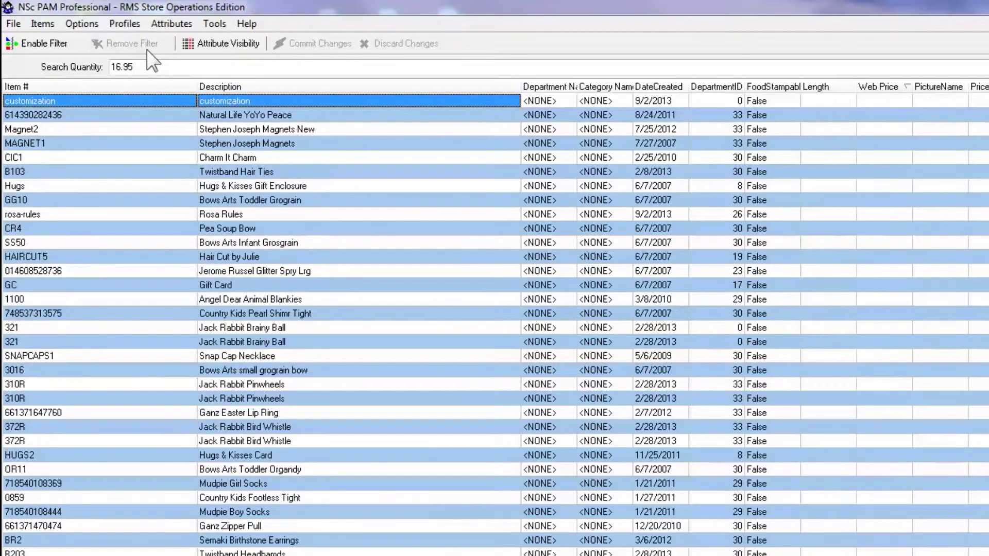
# - Show the BlockSalesScheduleID, BlockSalesType and BuydownPrice columns in the grid
pyautogui.click(191, 44)
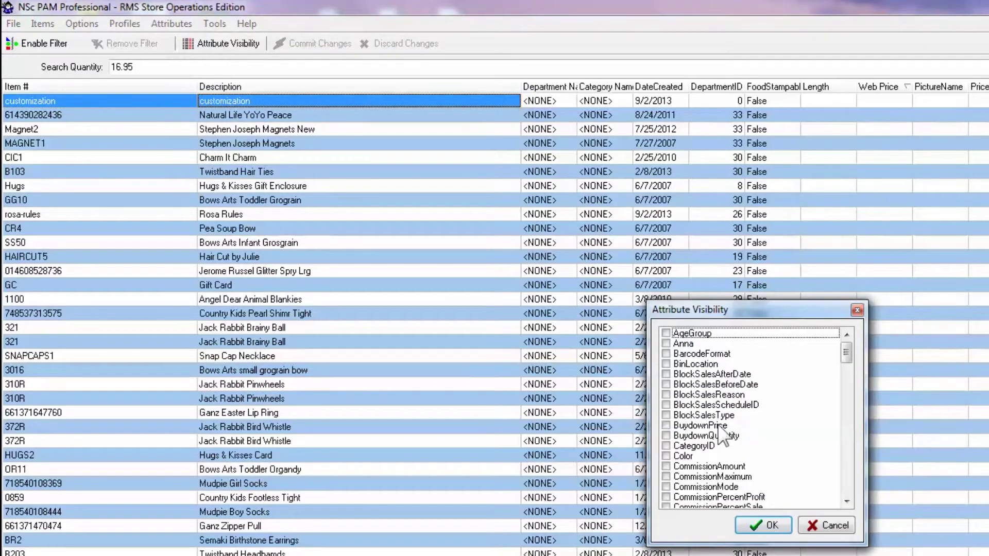
pyautogui.click(666, 405)
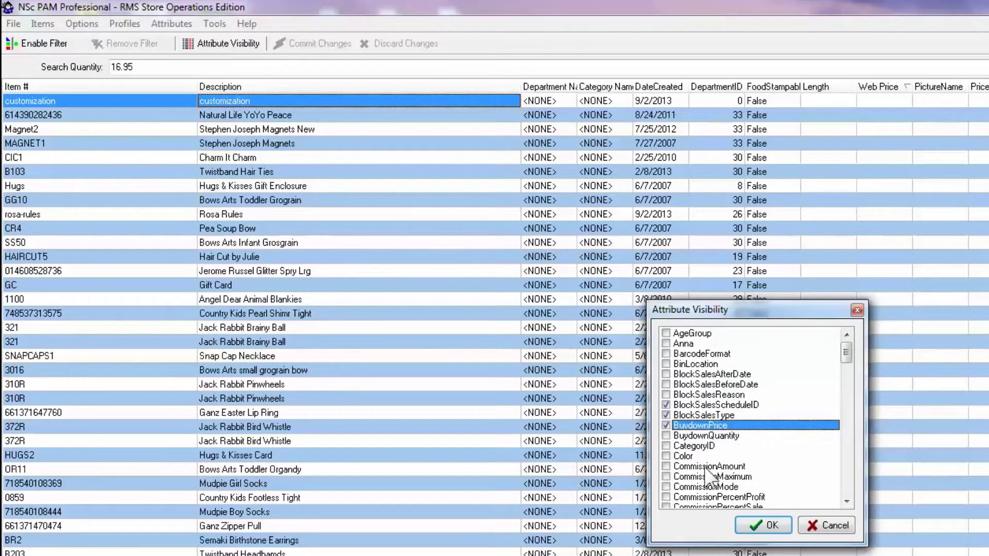
pyautogui.click(758, 525)
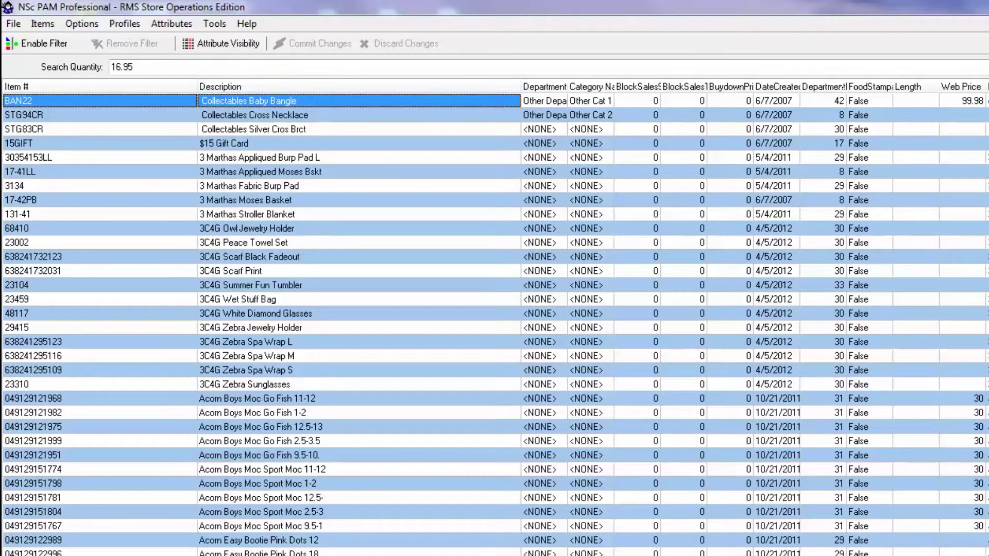
# - Commit Length 5 for Collectables Baby Bangle (BAN22), then discard a later change to 0
pyautogui.click(907, 101)
pyautogui.write('5')
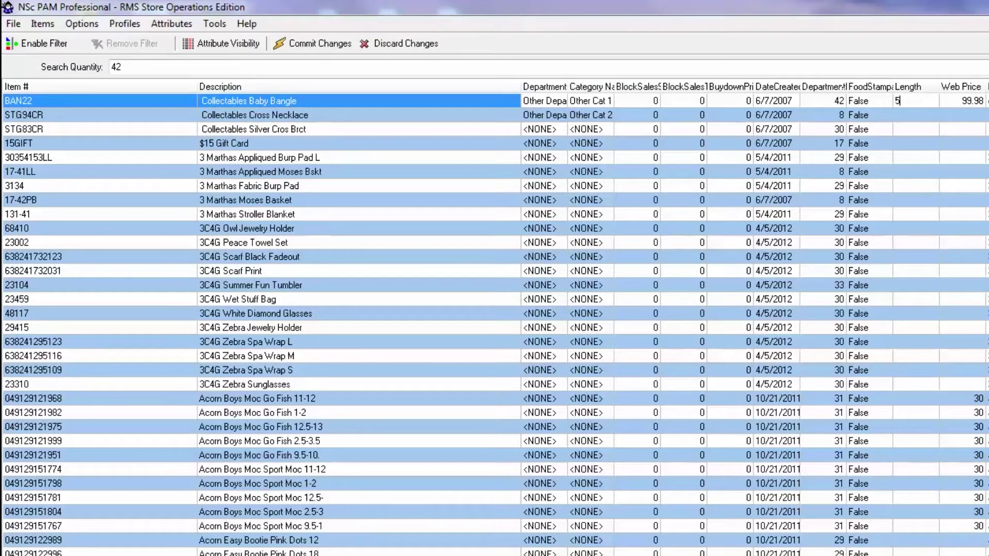
pyautogui.click(321, 46)
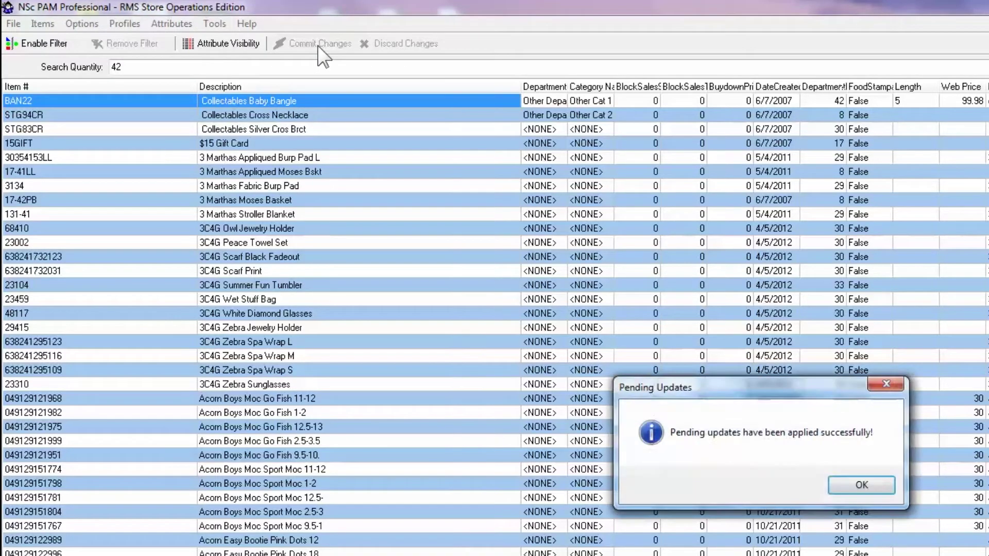
pyautogui.click(877, 490)
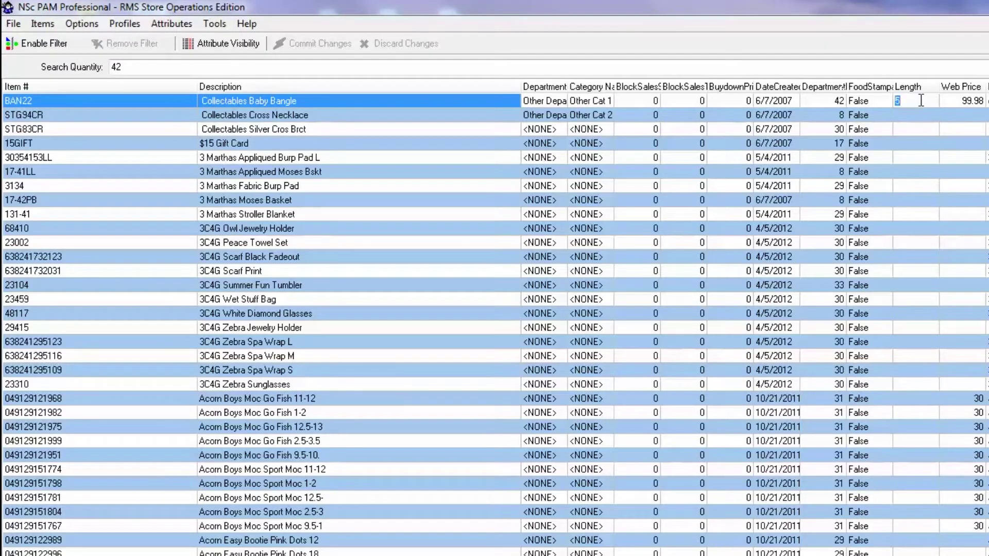
pyautogui.write('0')
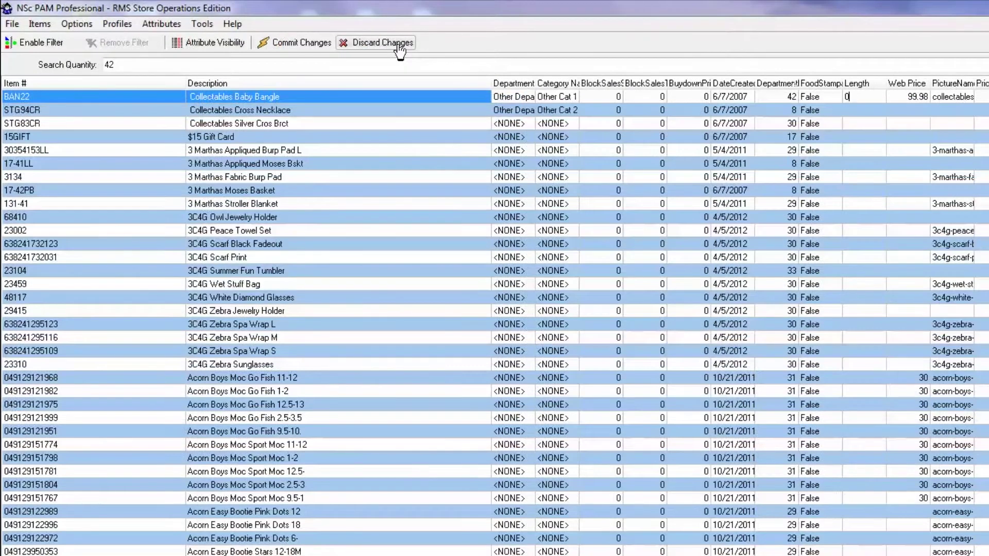
pyautogui.click(399, 50)
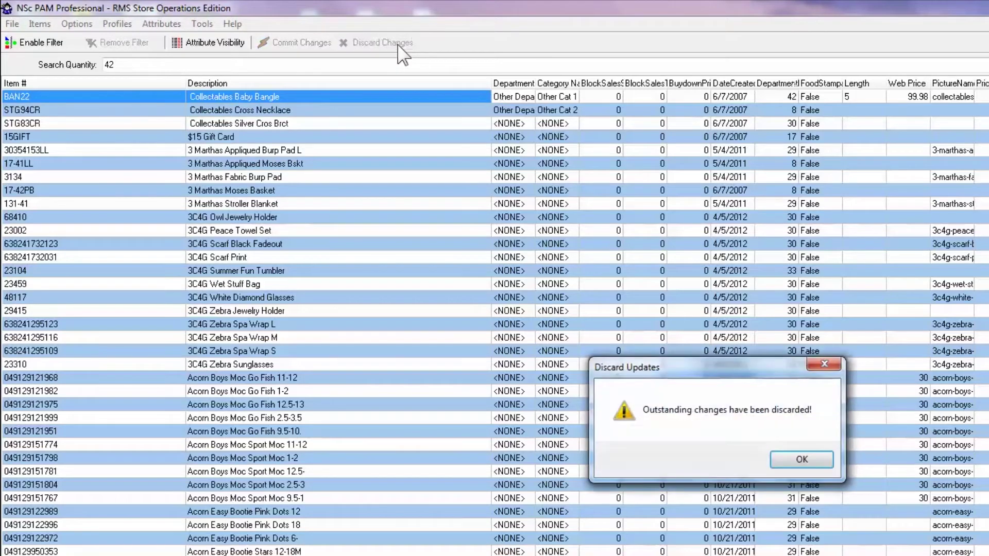
pyautogui.click(806, 458)
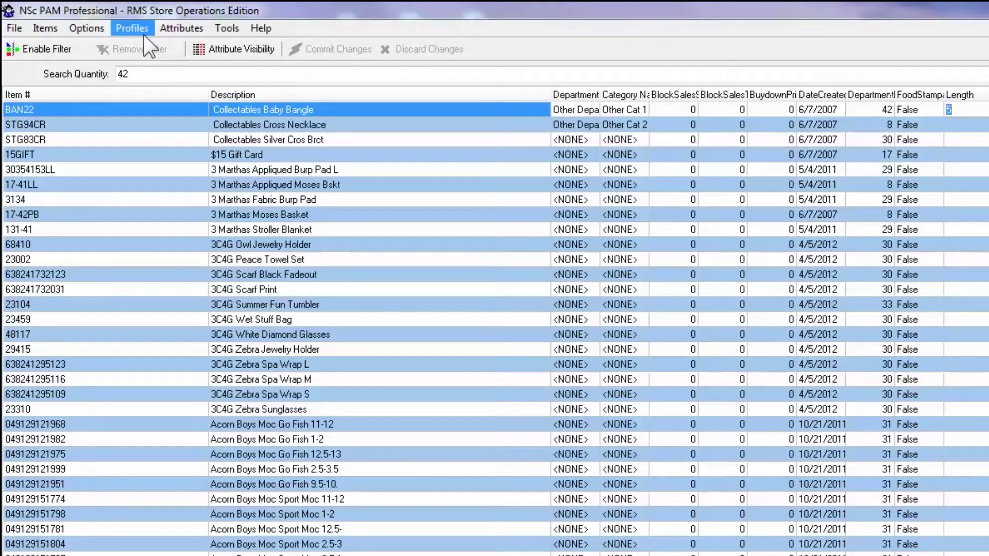
pyautogui.click(50, 30)
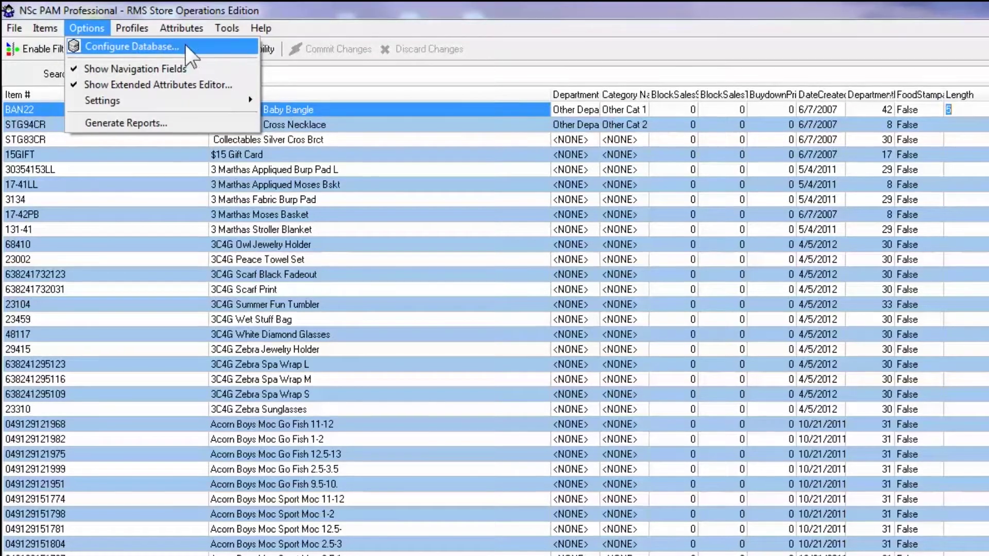
pyautogui.click(189, 50)
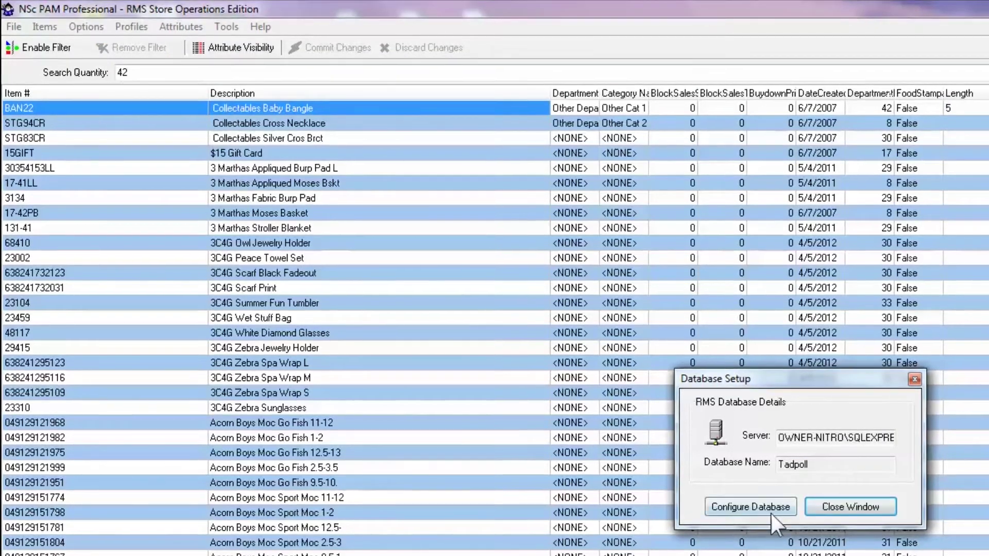
pyautogui.click(861, 507)
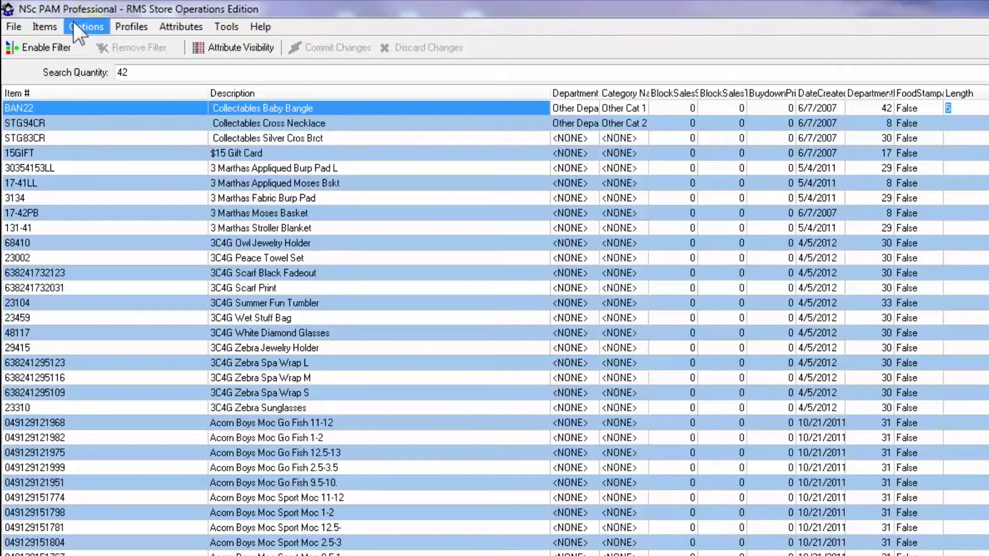
pyautogui.click(84, 31)
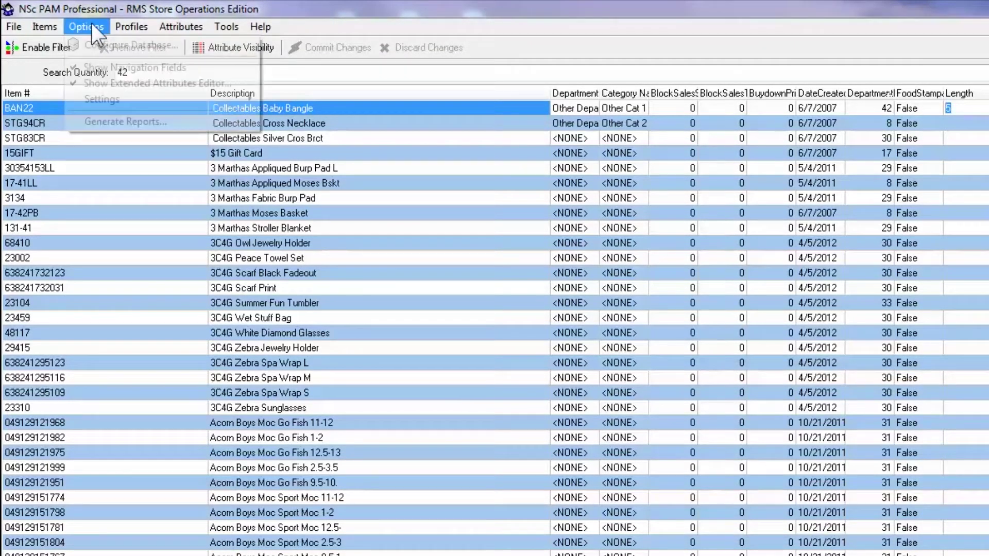
pyautogui.click(103, 69)
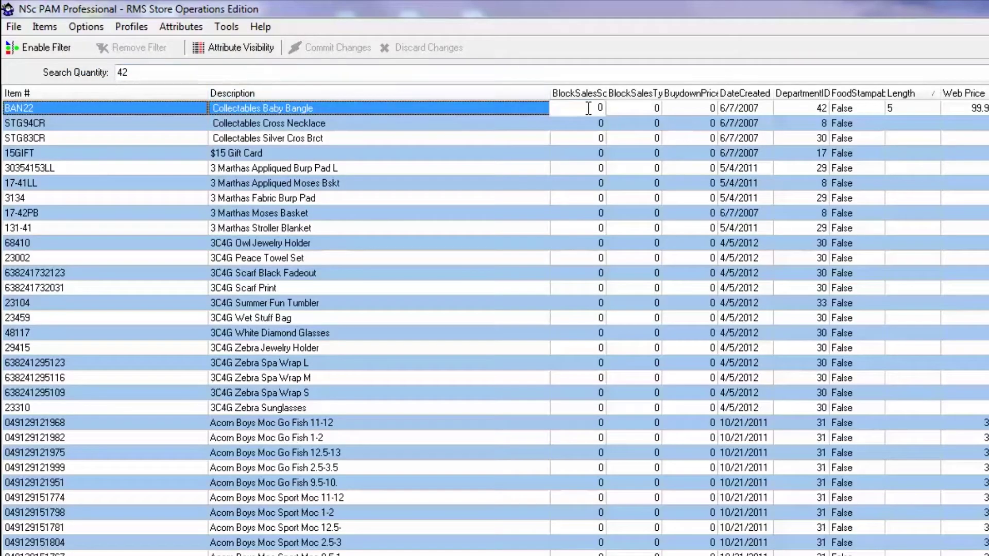
pyautogui.click(84, 31)
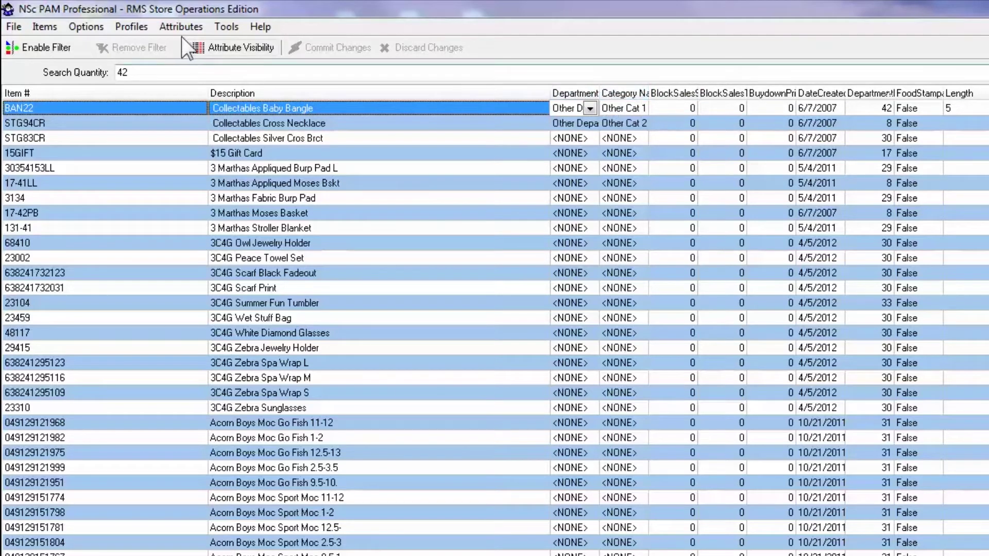
# - Hide the Extended Attributes Editor side panel and turn off grid column resizing
pyautogui.click(97, 26)
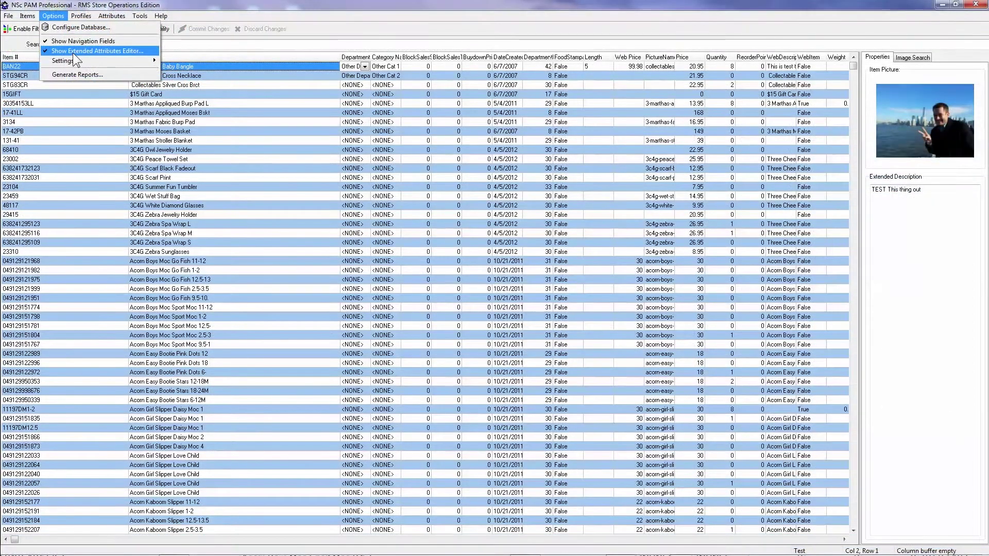
pyautogui.click(74, 51)
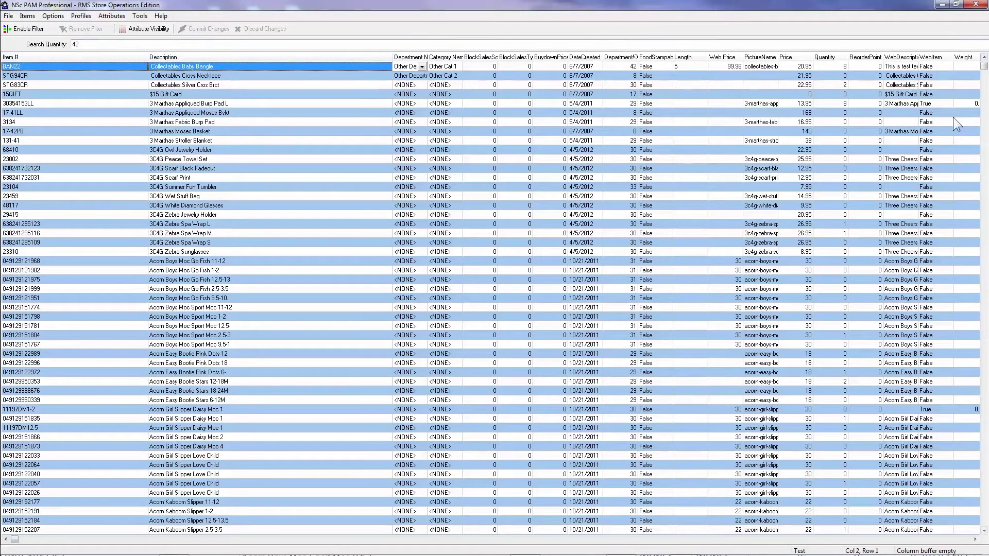
pyautogui.click(49, 17)
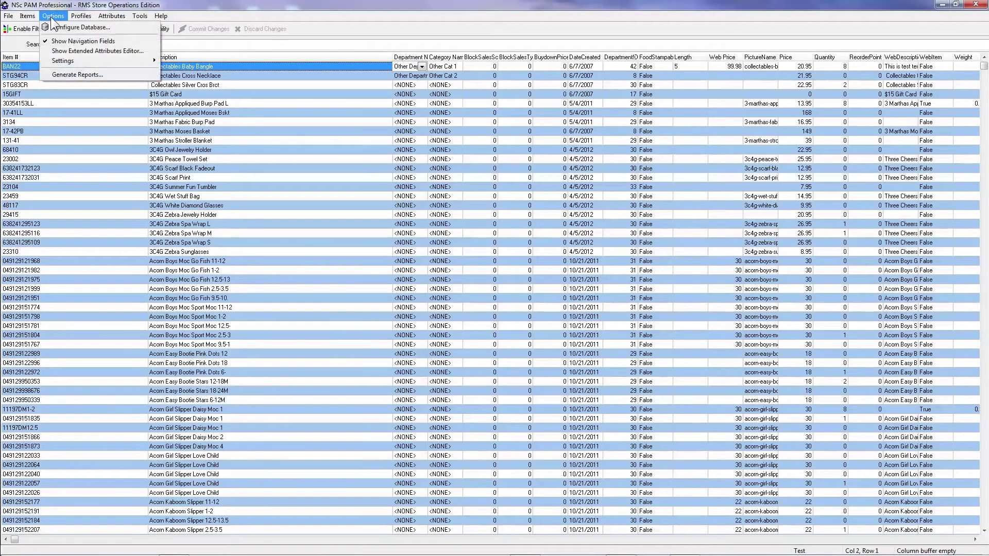
pyautogui.click(57, 50)
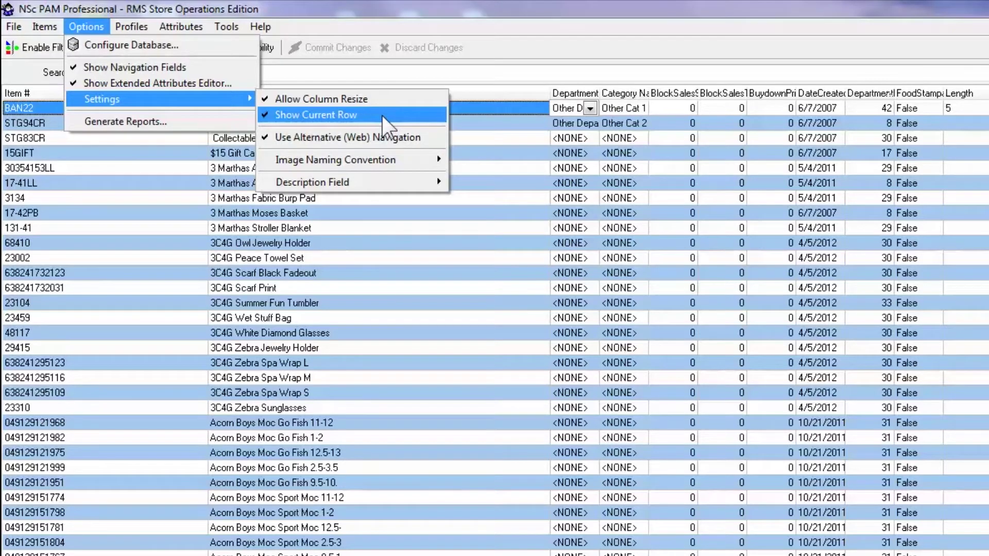
# - Turn on Show Current Row and make a different item the current row
pyautogui.click(382, 115)
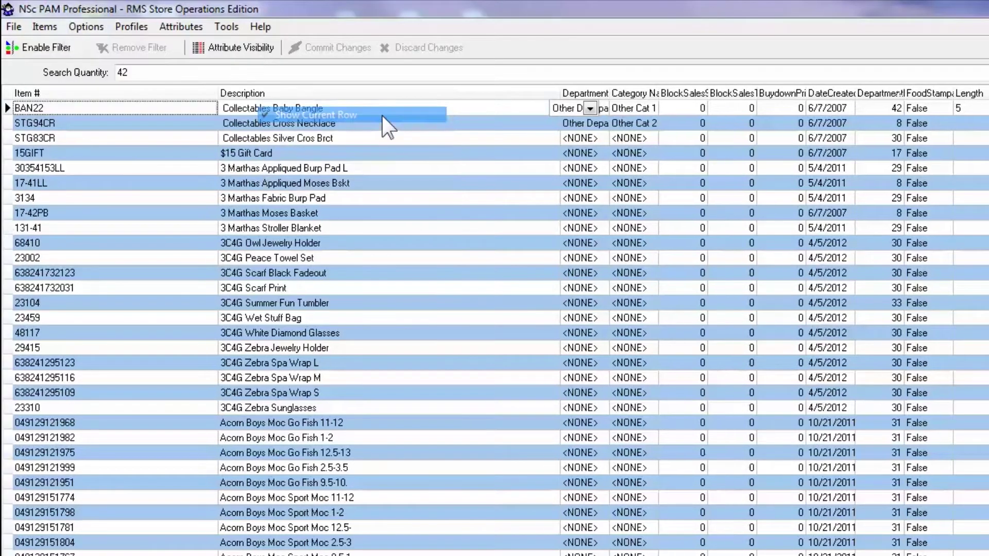
pyautogui.click(17, 127)
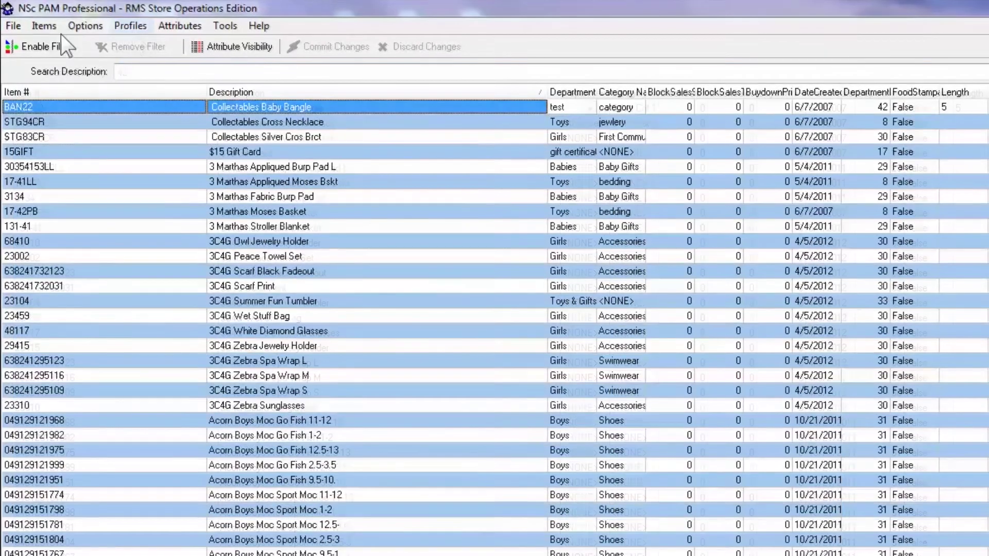
pyautogui.click(70, 26)
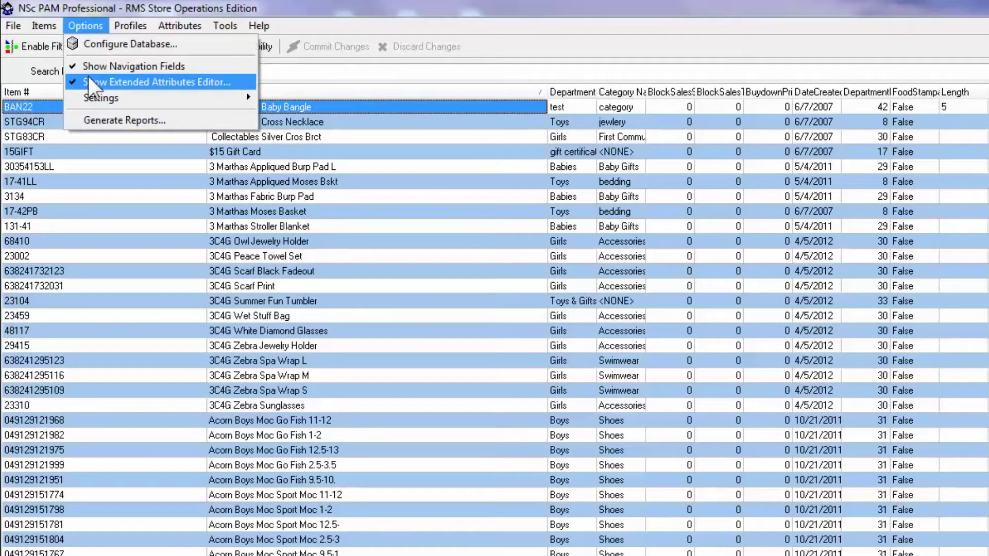
pyautogui.moveTo(101, 99)
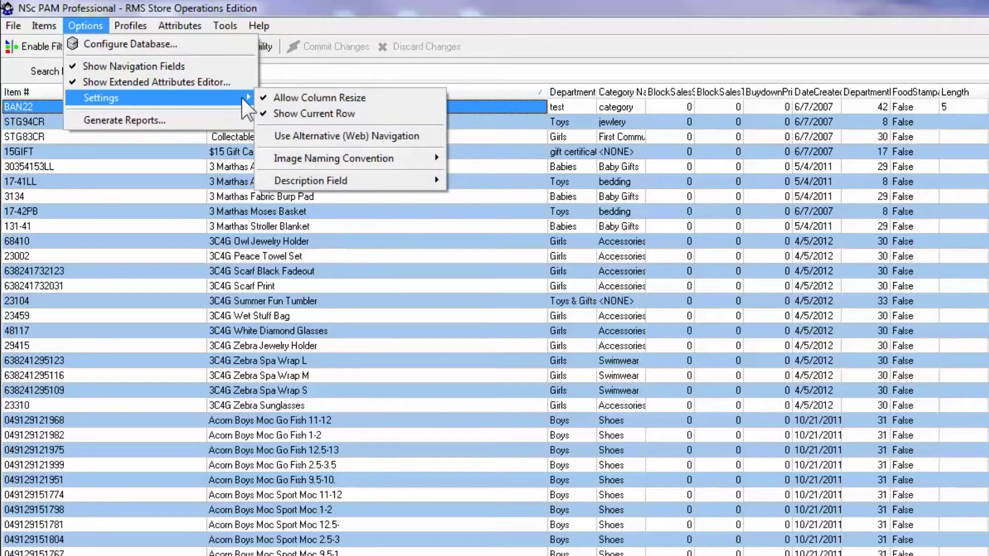
# - Enable alternative web navigation so the grid lists Other Department and Other Cat
pyautogui.click(287, 135)
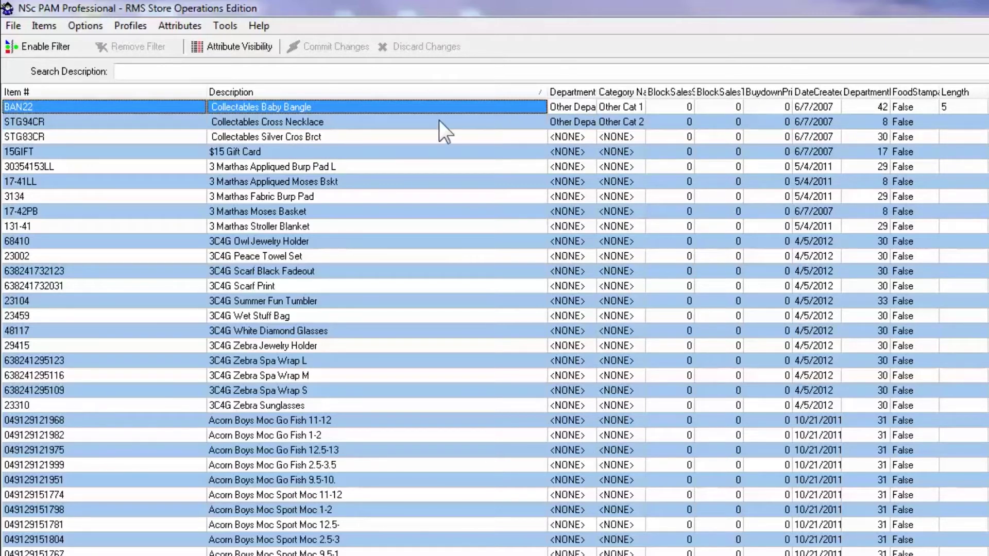
pyautogui.click(82, 21)
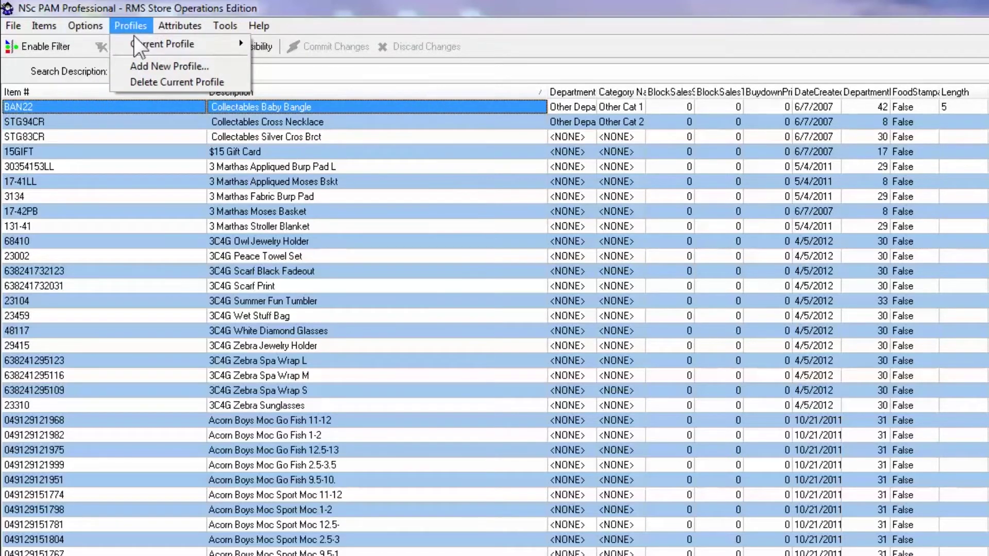
pyautogui.moveTo(162, 44)
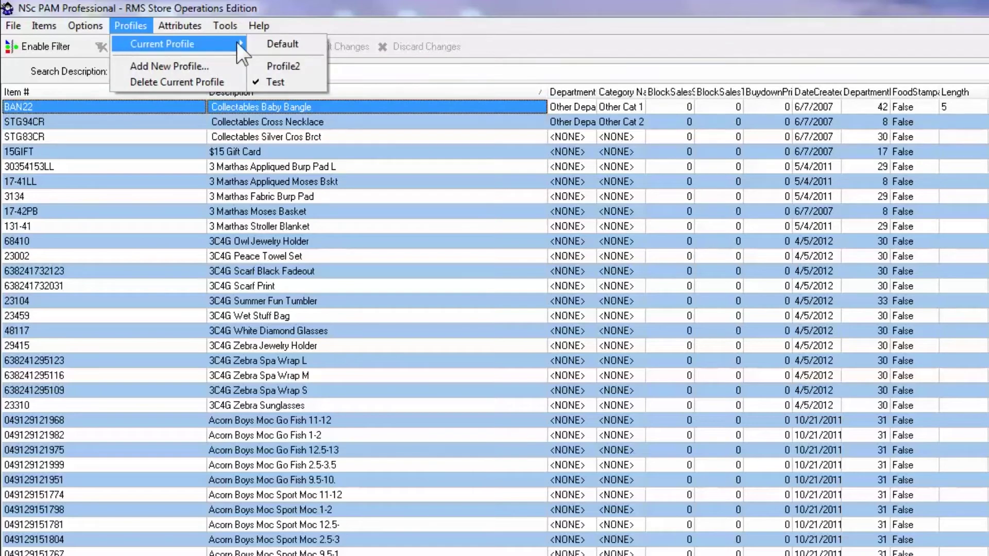
# - Apply the Profile2 column layout, then bring up the profile choices to switch back
pyautogui.click(278, 65)
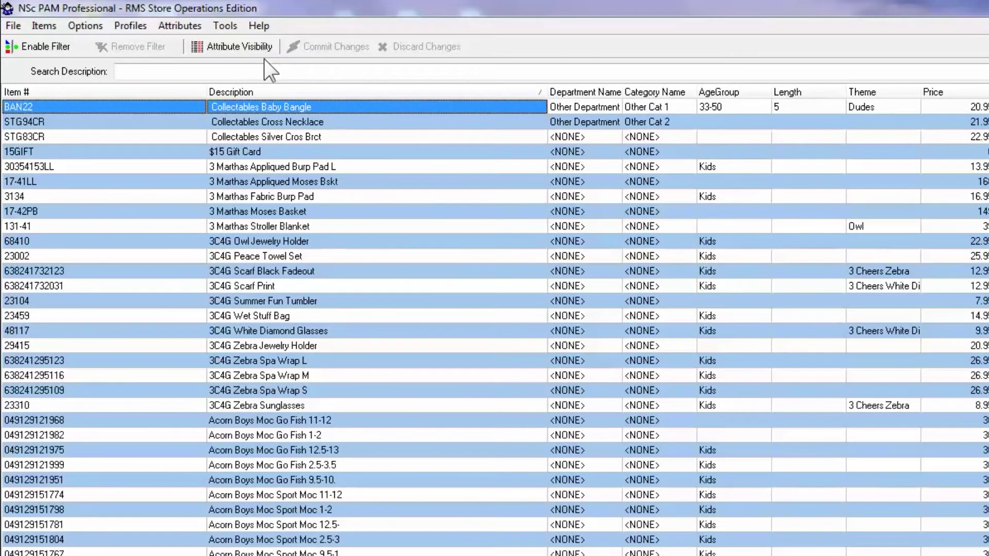
pyautogui.click(123, 24)
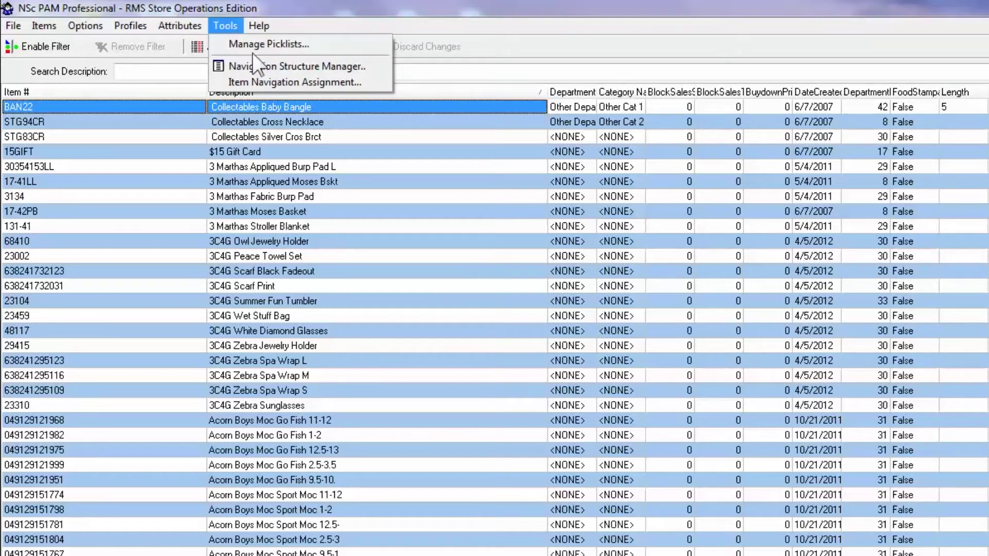
# - Add department 005 'Test Department 2' in the Navigation Structure Manager
pyautogui.click(313, 67)
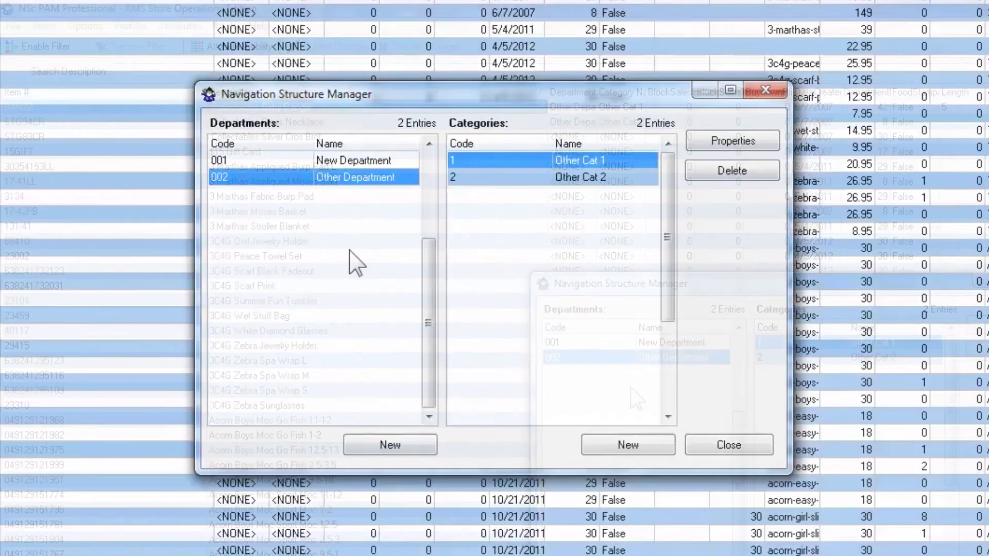
pyautogui.click(391, 446)
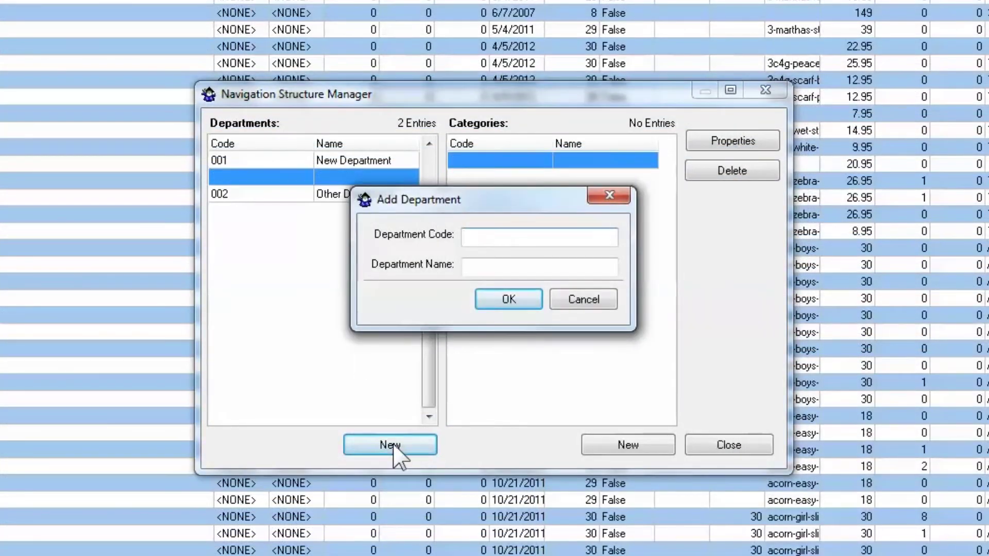
pyautogui.write('005')
pyautogui.press('Tab')
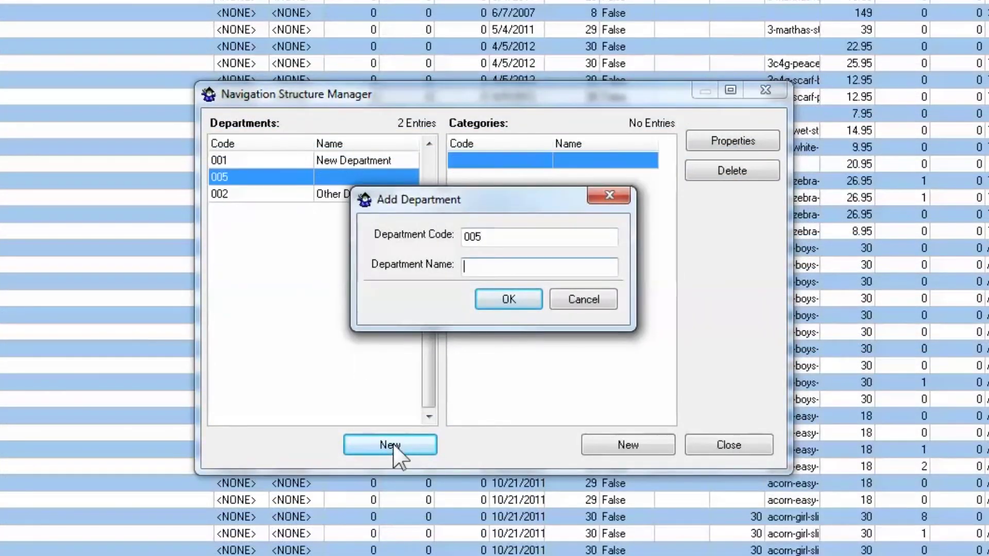
pyautogui.write('Test De')
pyautogui.write('partment 2')
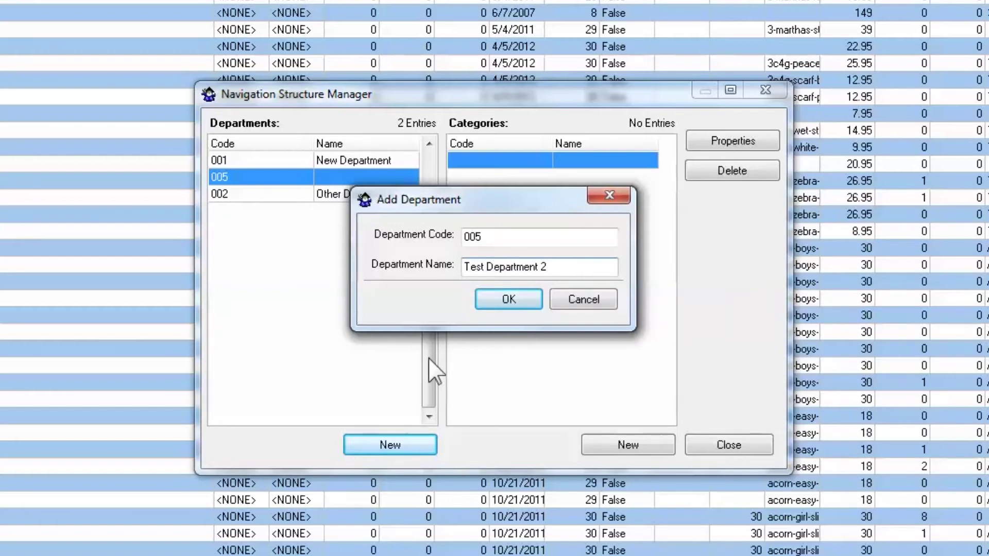
pyautogui.click(498, 302)
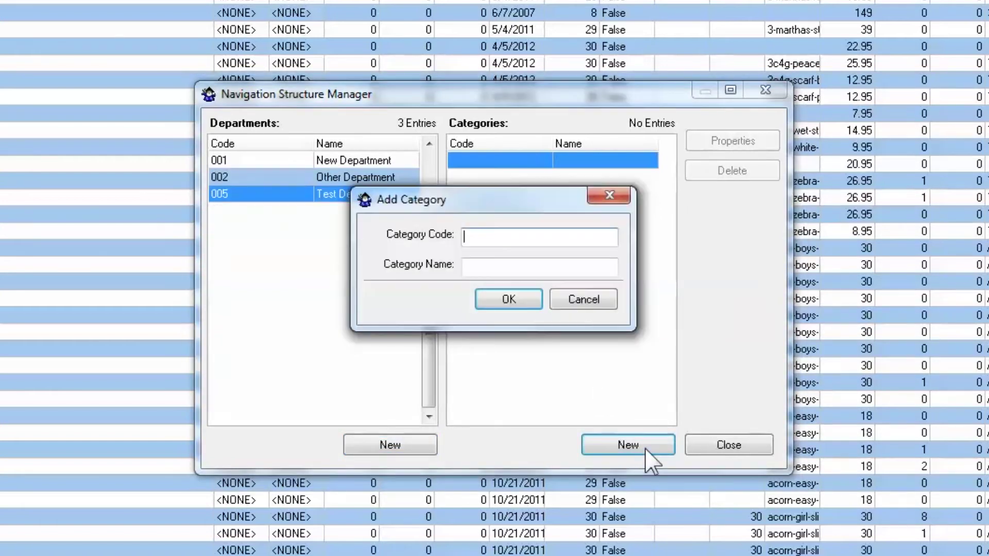
pyautogui.write('101')
# - Add category 101 'Test Cat 5' under that department and close the manager
pyautogui.press('Tab')
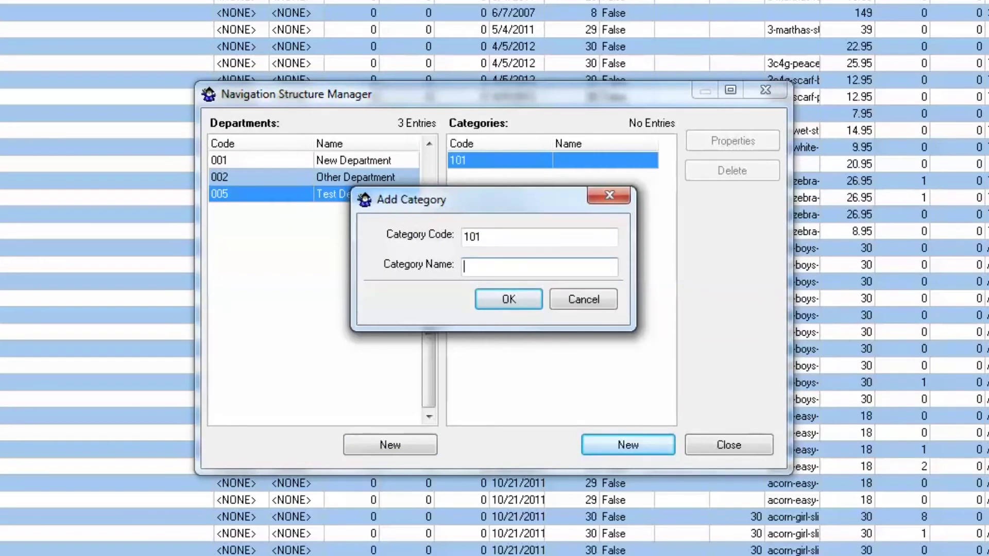
pyautogui.write('TestCat ')
pyautogui.write('5')
pyautogui.click(507, 302)
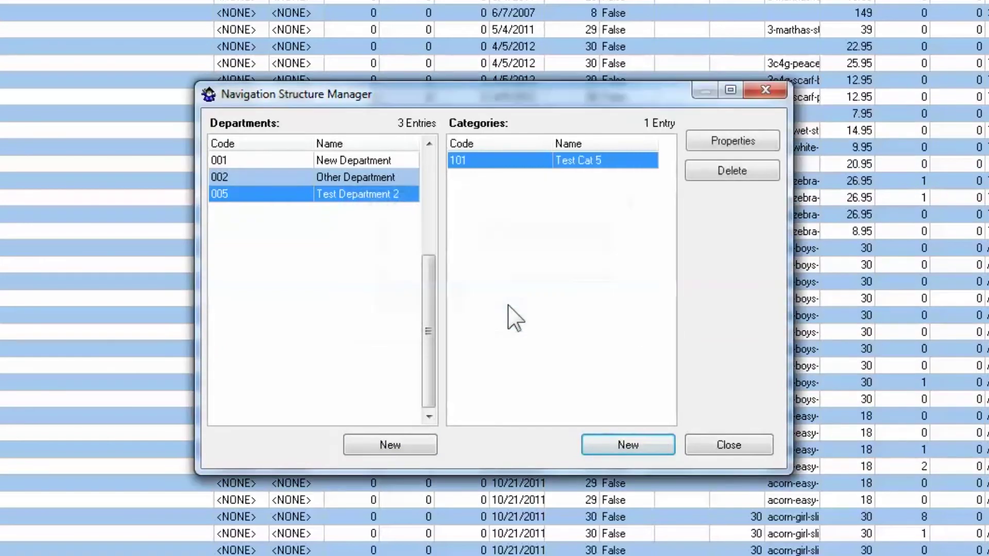
pyautogui.click(743, 446)
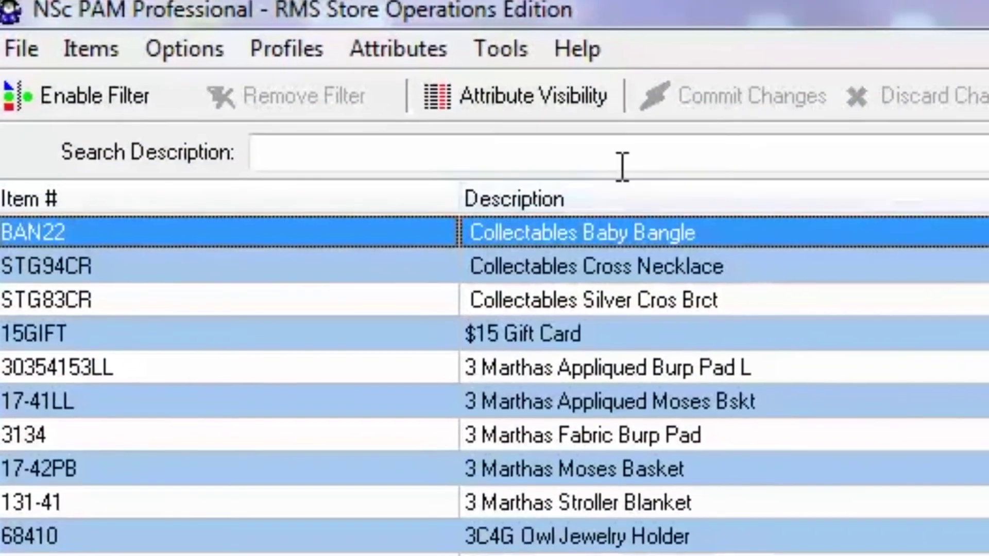
# - In Item Navigation Assignment, select STG83CR and target Other Department > Other Cat 2
pyautogui.click(501, 48)
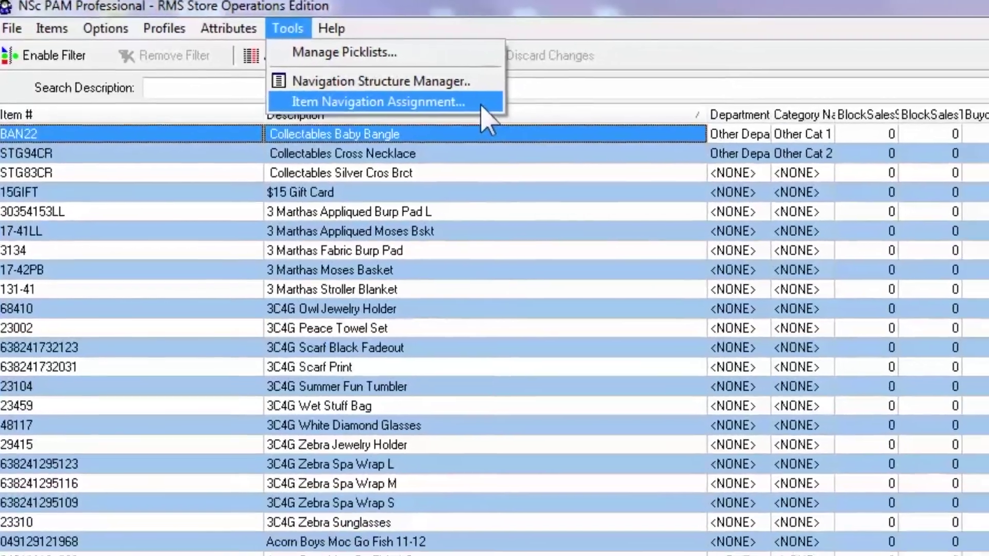
pyautogui.click(481, 105)
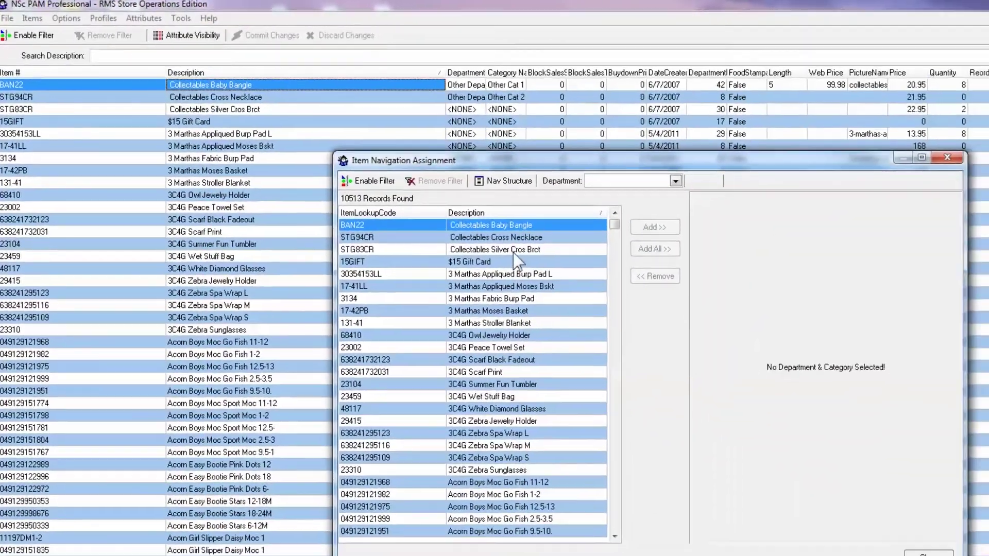
pyautogui.click(515, 249)
pyautogui.click(589, 158)
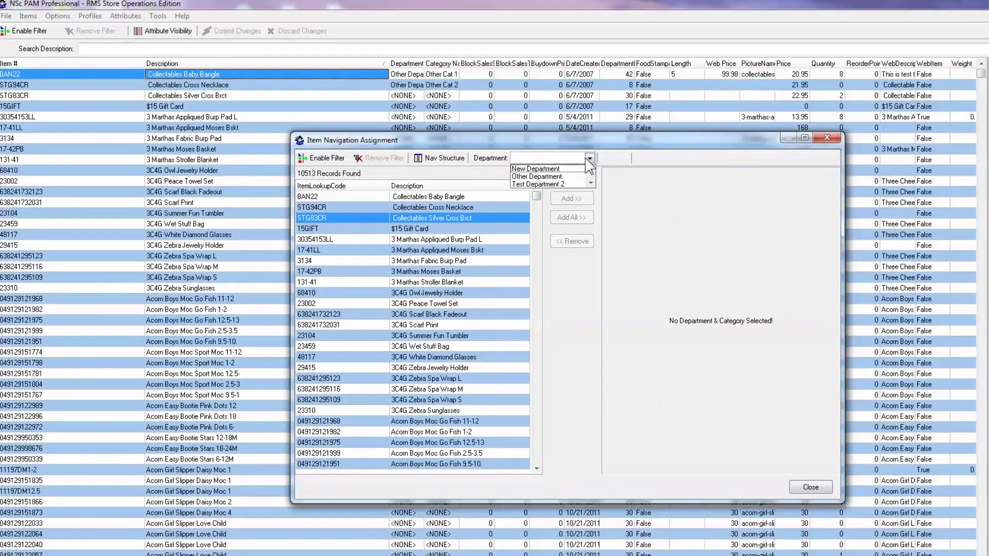
pyautogui.click(576, 176)
pyautogui.click(709, 158)
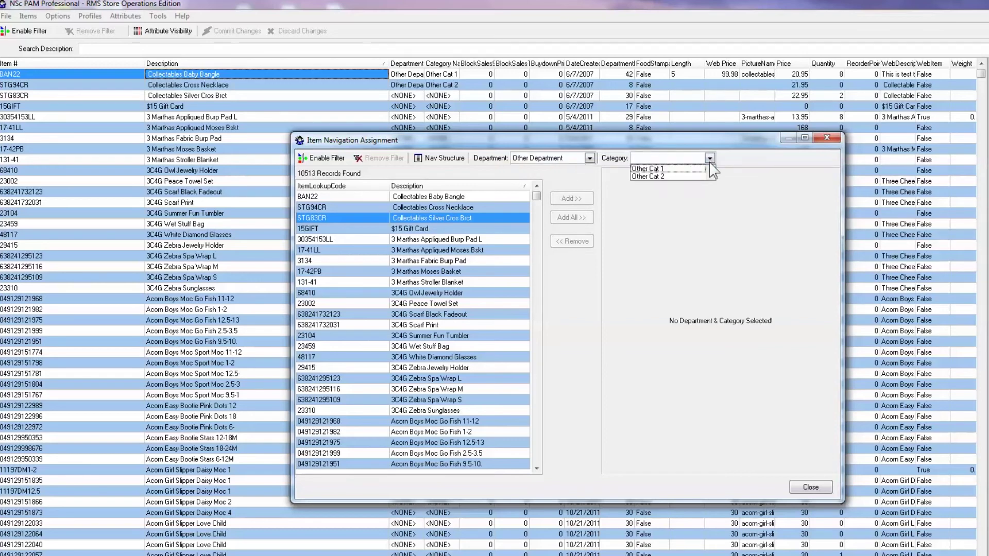
pyautogui.click(686, 177)
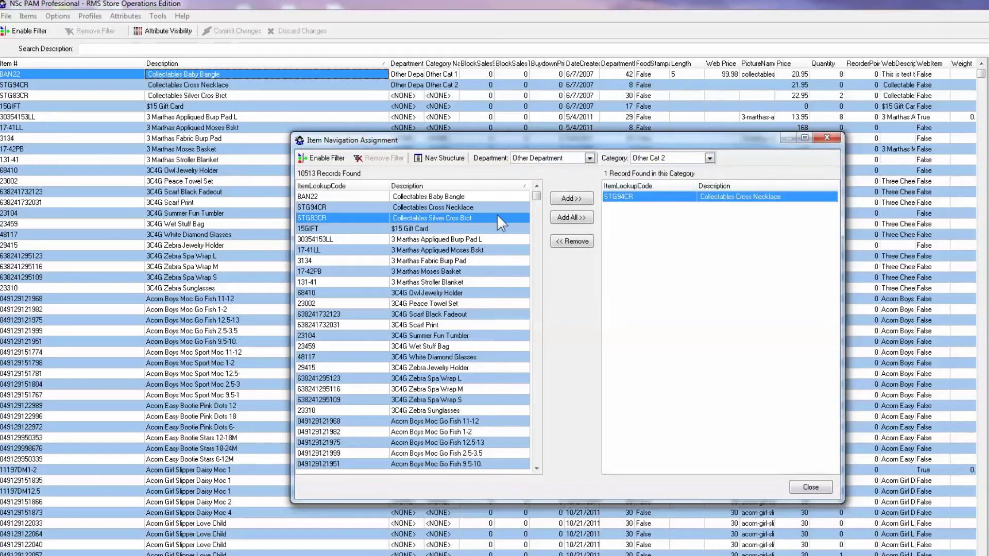
# - Add STG83CR, 15GIFT and 17-41LL to Other Cat 2, then close the window
pyautogui.click(572, 199)
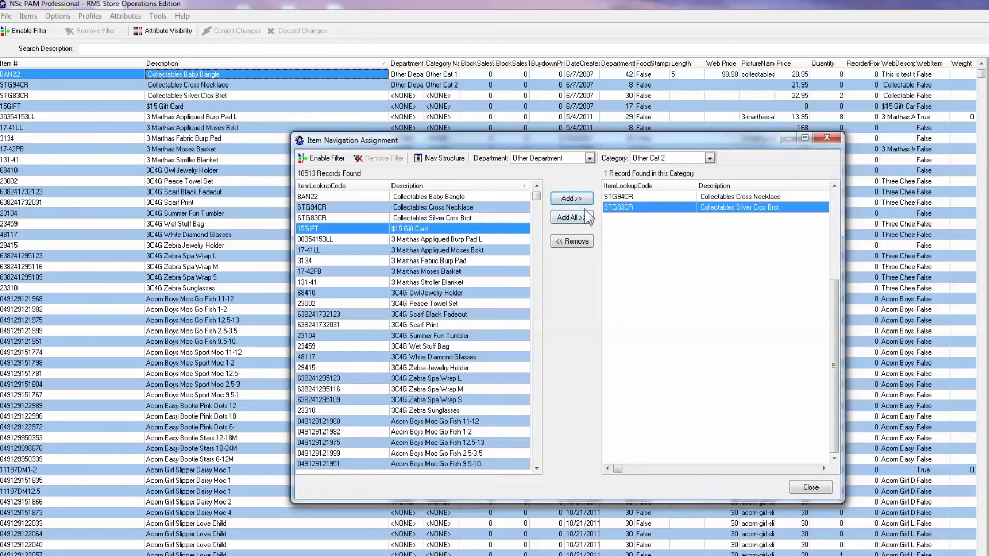
pyautogui.click(583, 199)
pyautogui.click(500, 250)
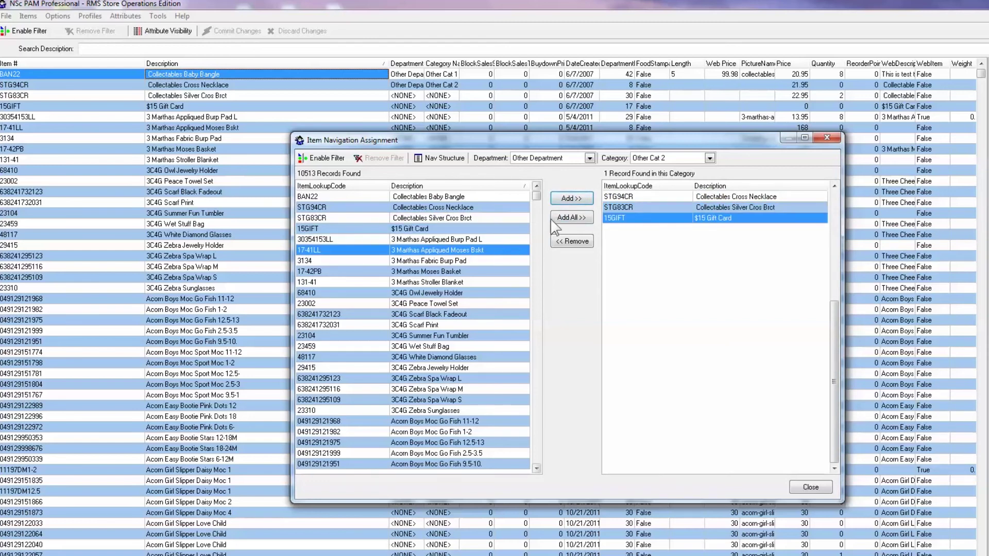
pyautogui.click(572, 200)
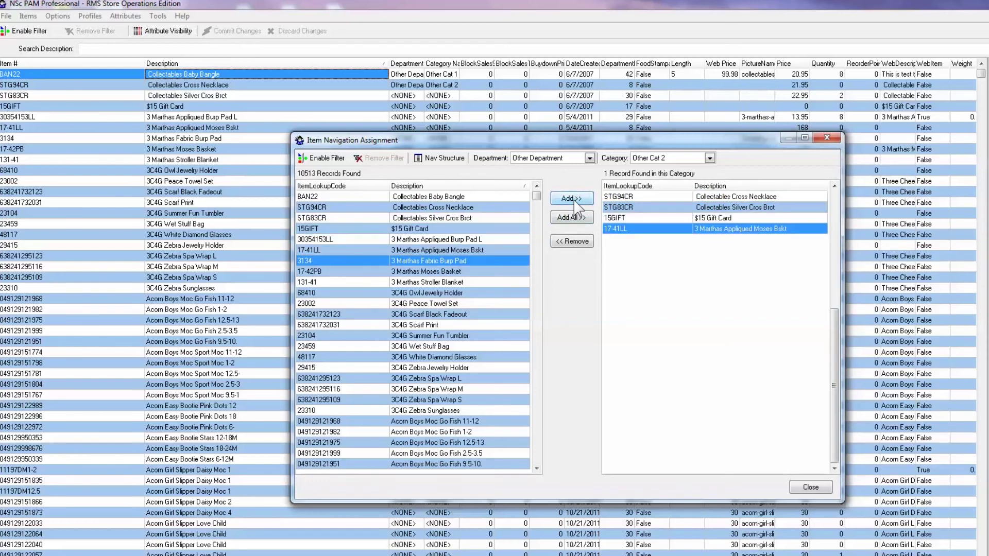
pyautogui.click(811, 488)
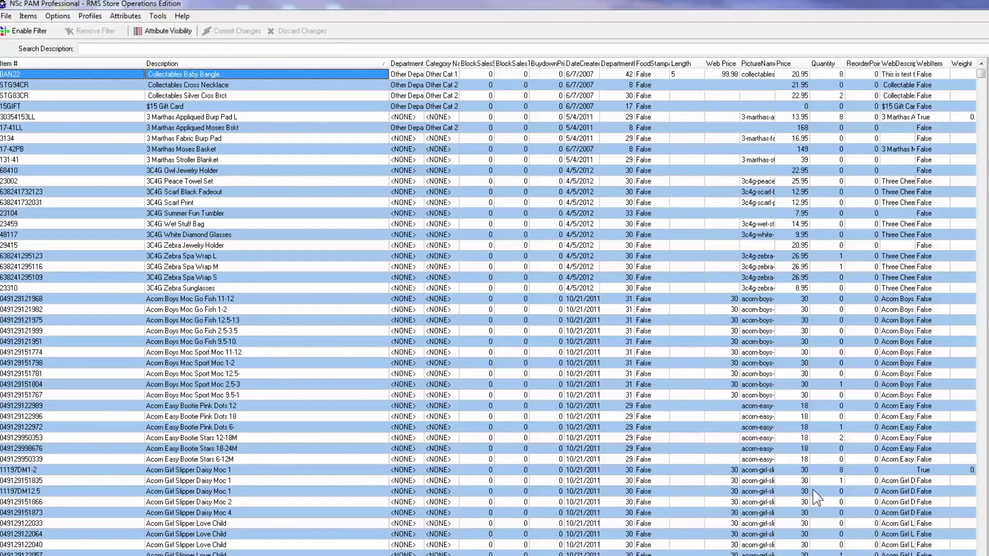